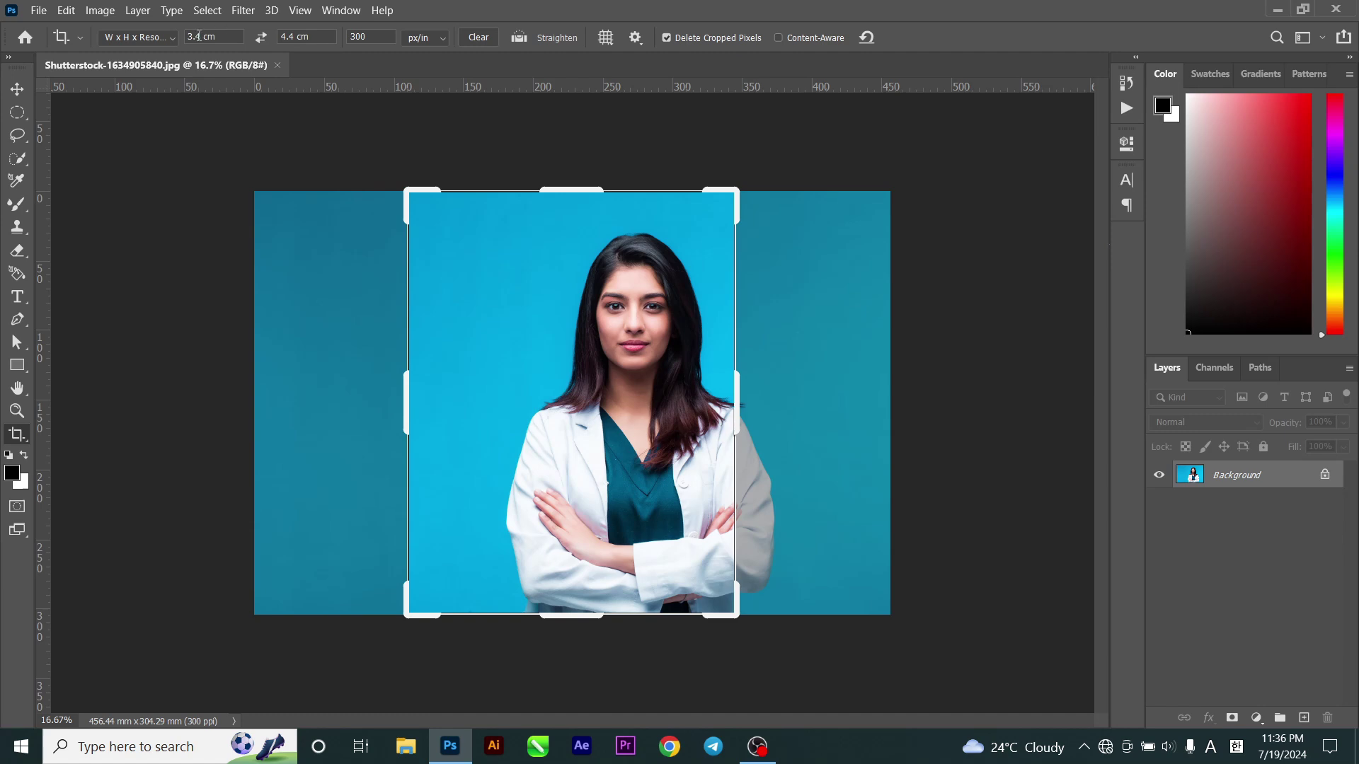
- Set the crop size to 3.4 cm wide by 4.4 cm high at 300 px/in resolution
left_click_drag(202, 37, 182, 41)
type("3")
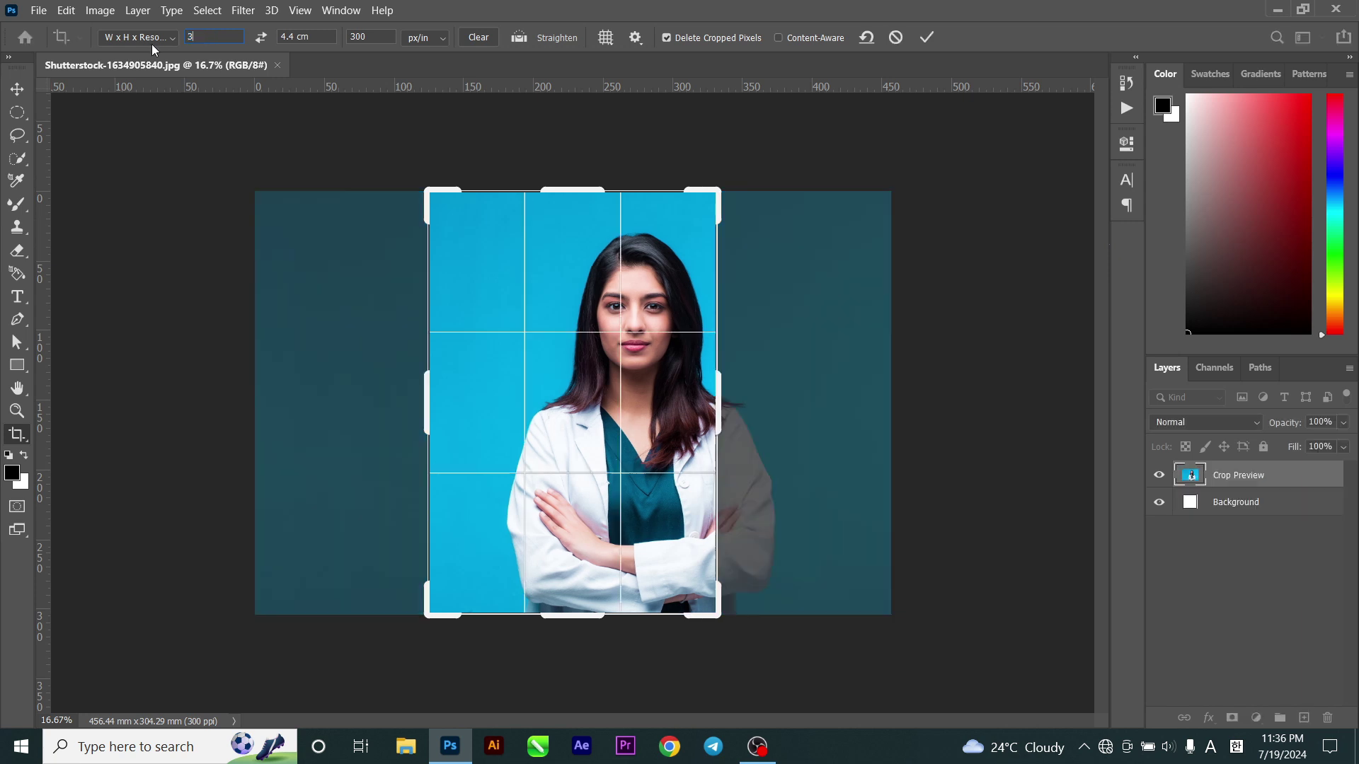
type(".")
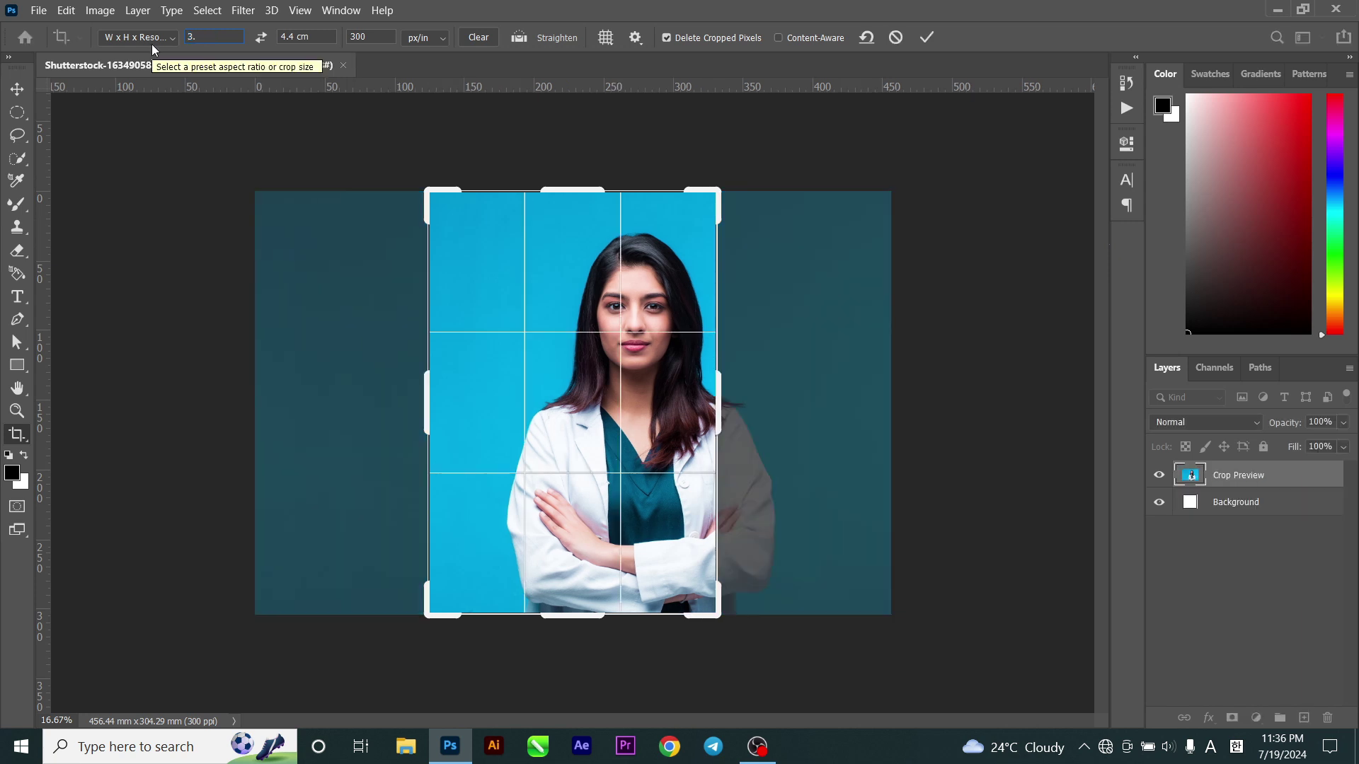
type("4c")
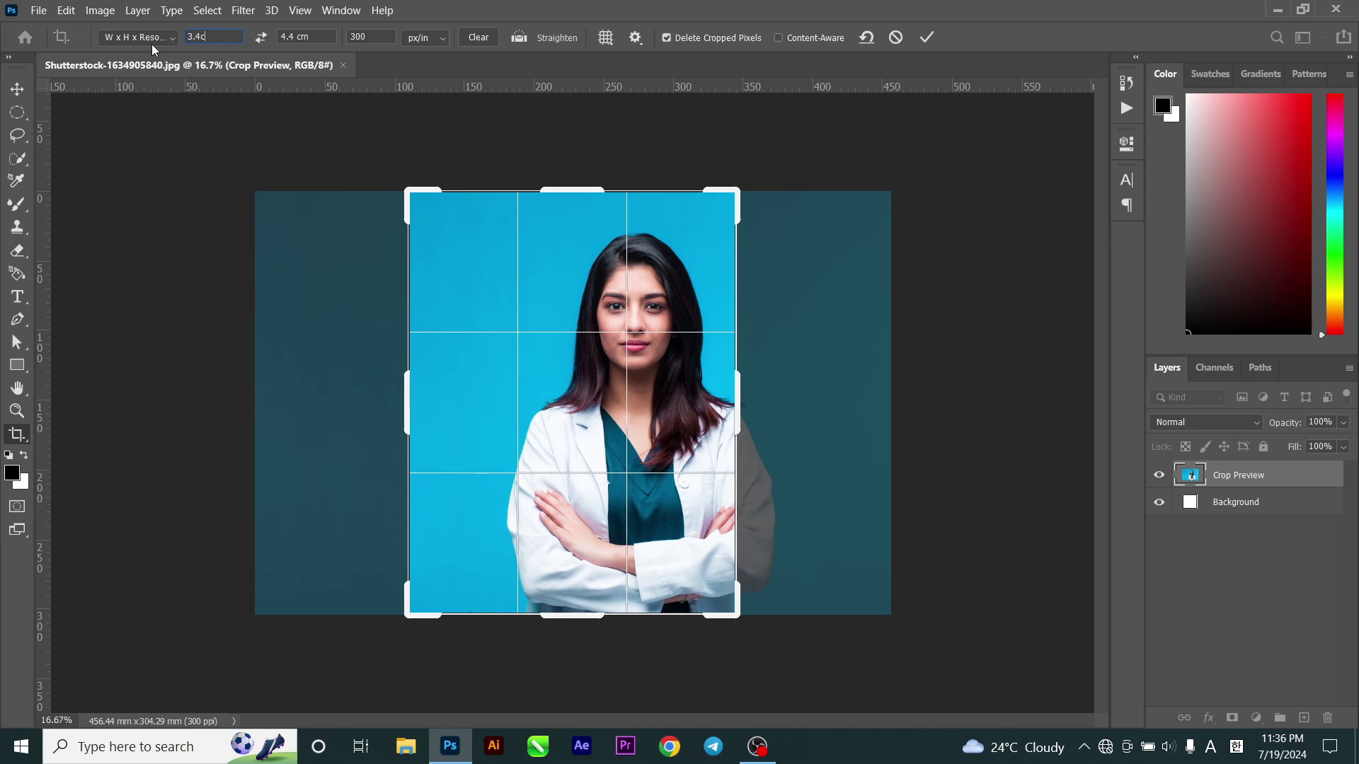
type("m")
key("Tab")
type("4.")
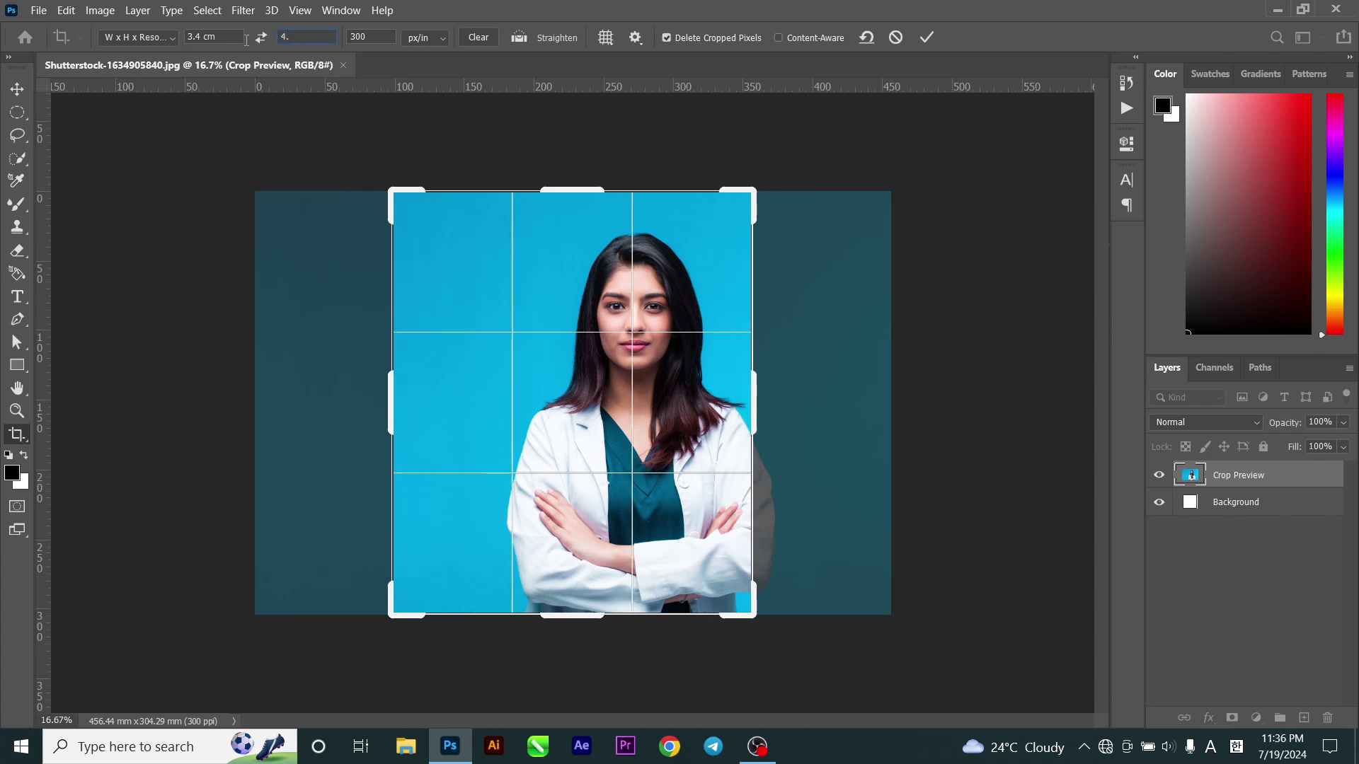
type("4cm")
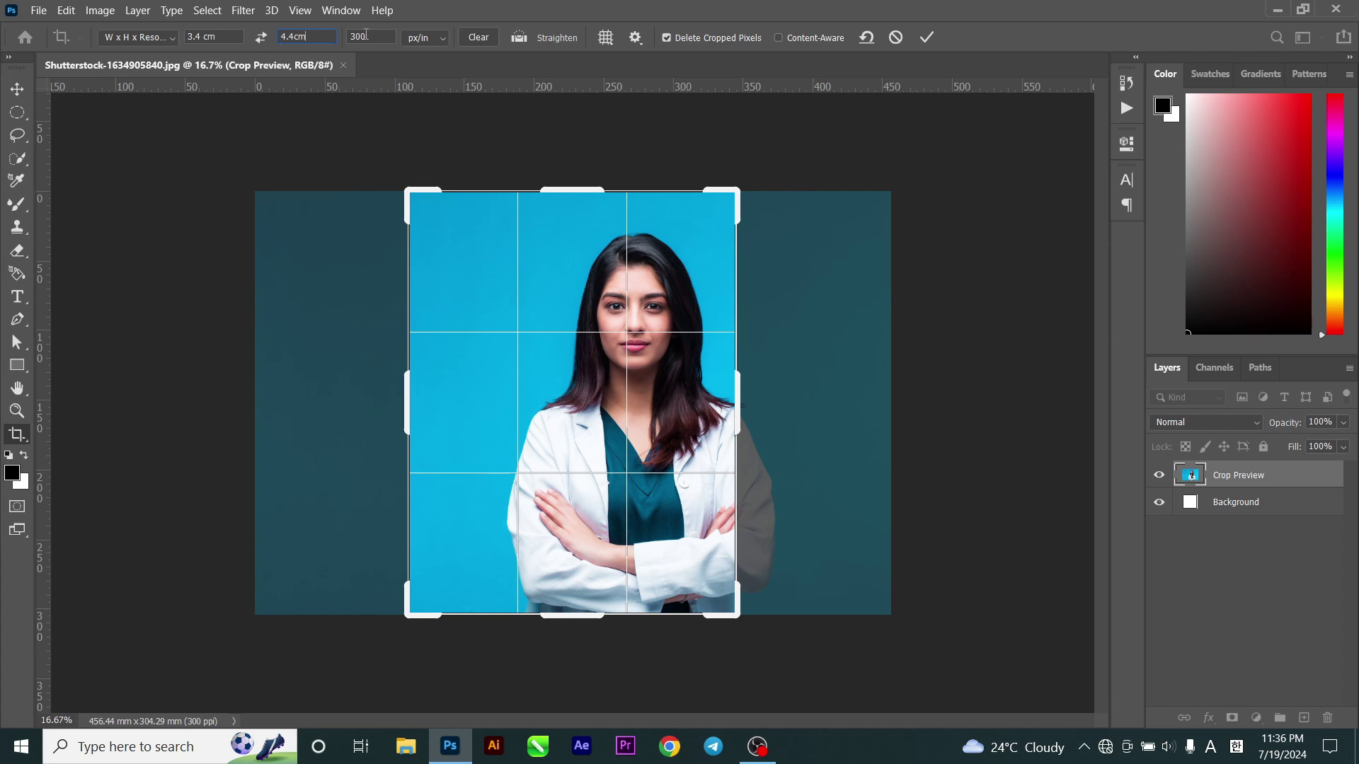
key("Tab")
type("3")
left_click(440, 40)
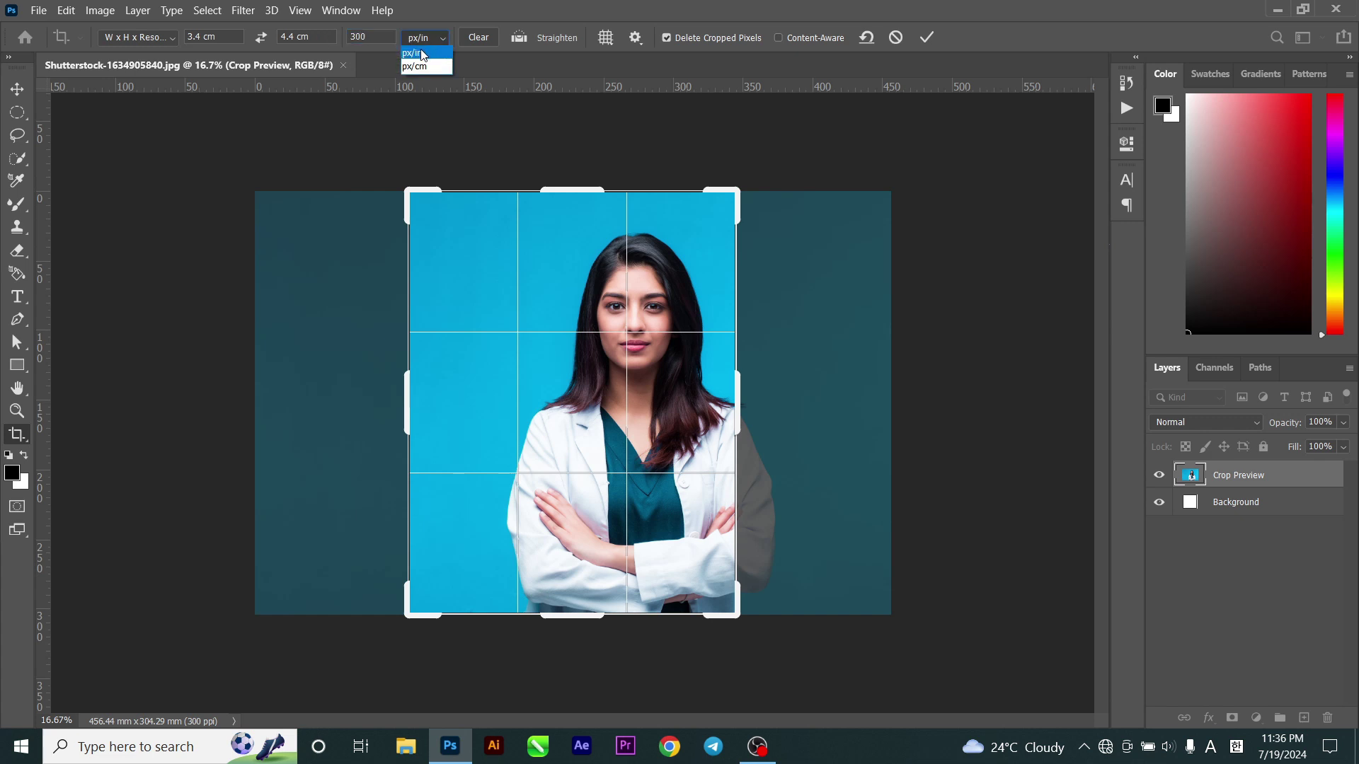
left_click(423, 54)
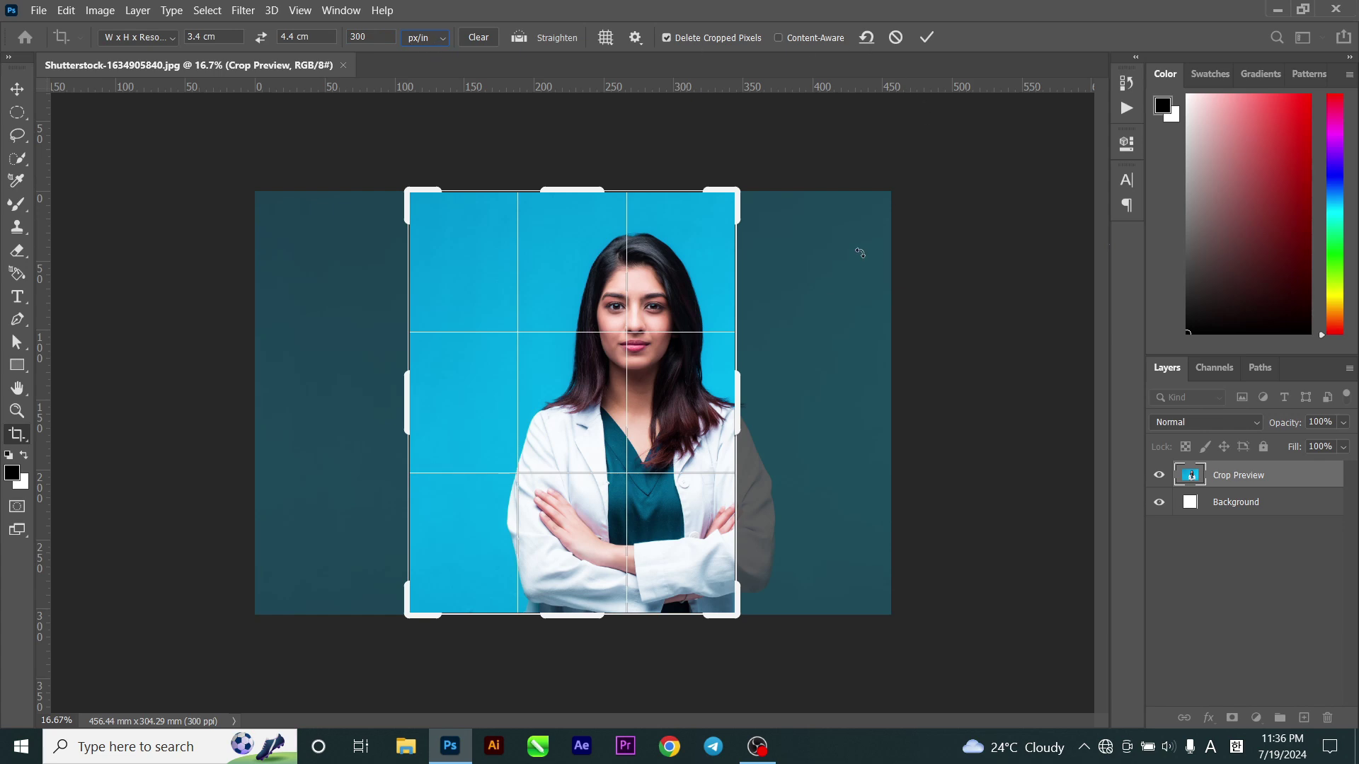
- Center the woman within the crop frame and apply the crop
left_click_drag(584, 395, 536, 391)
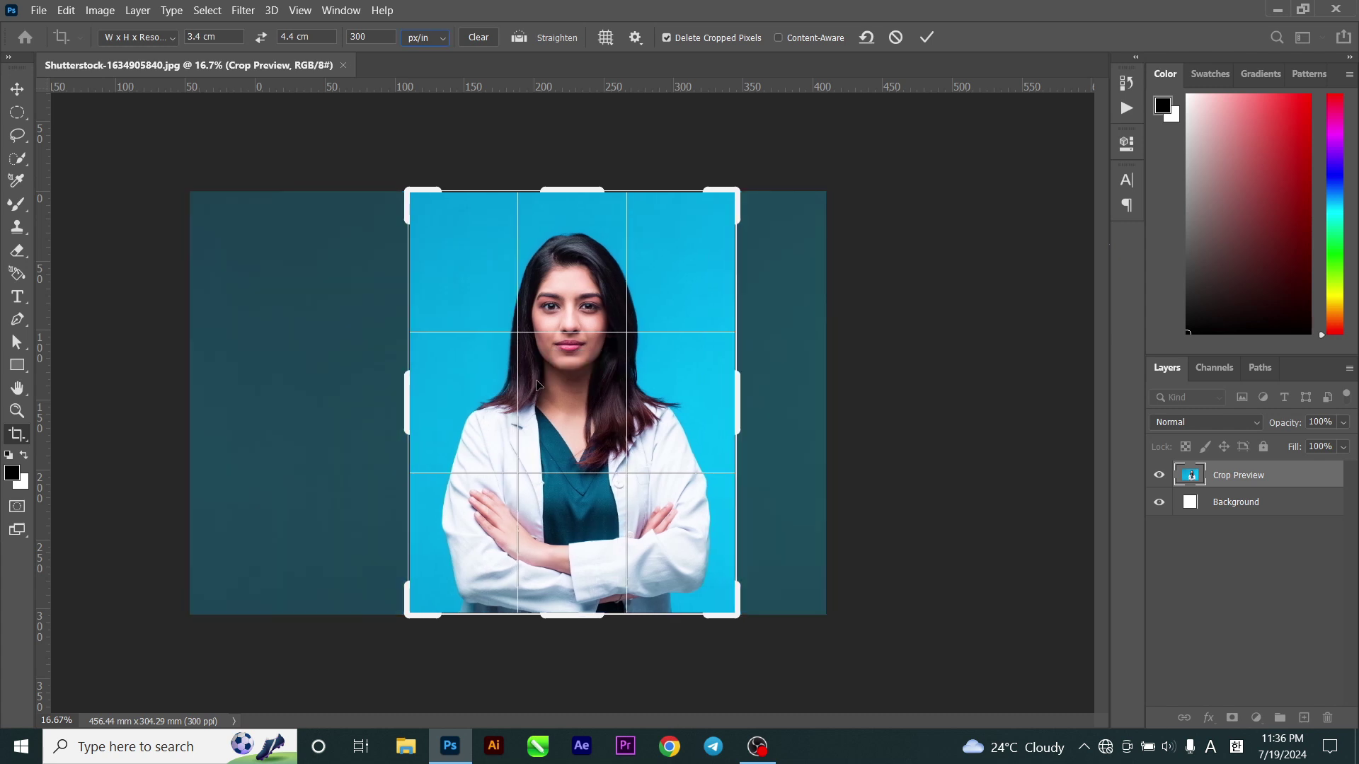
left_click(924, 39)
key("ctrl+0")
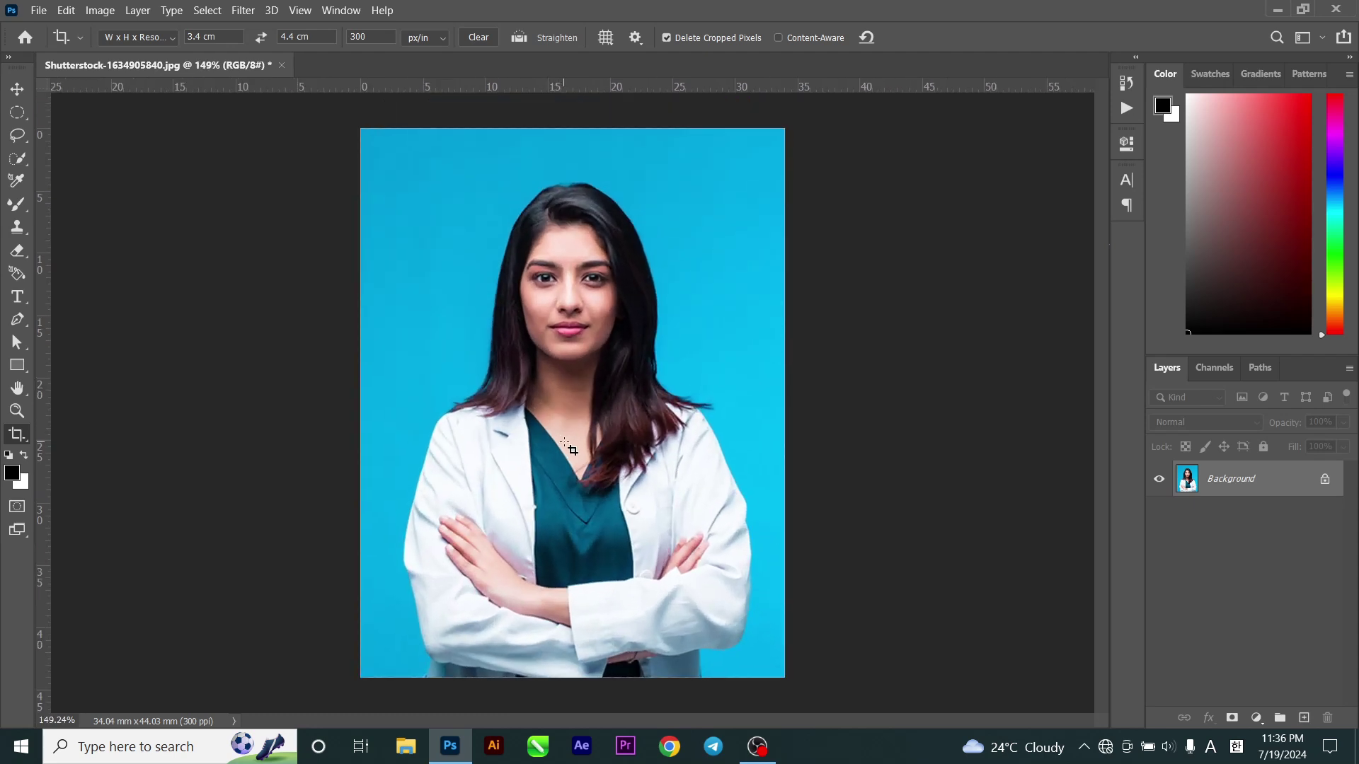
left_click(17, 89)
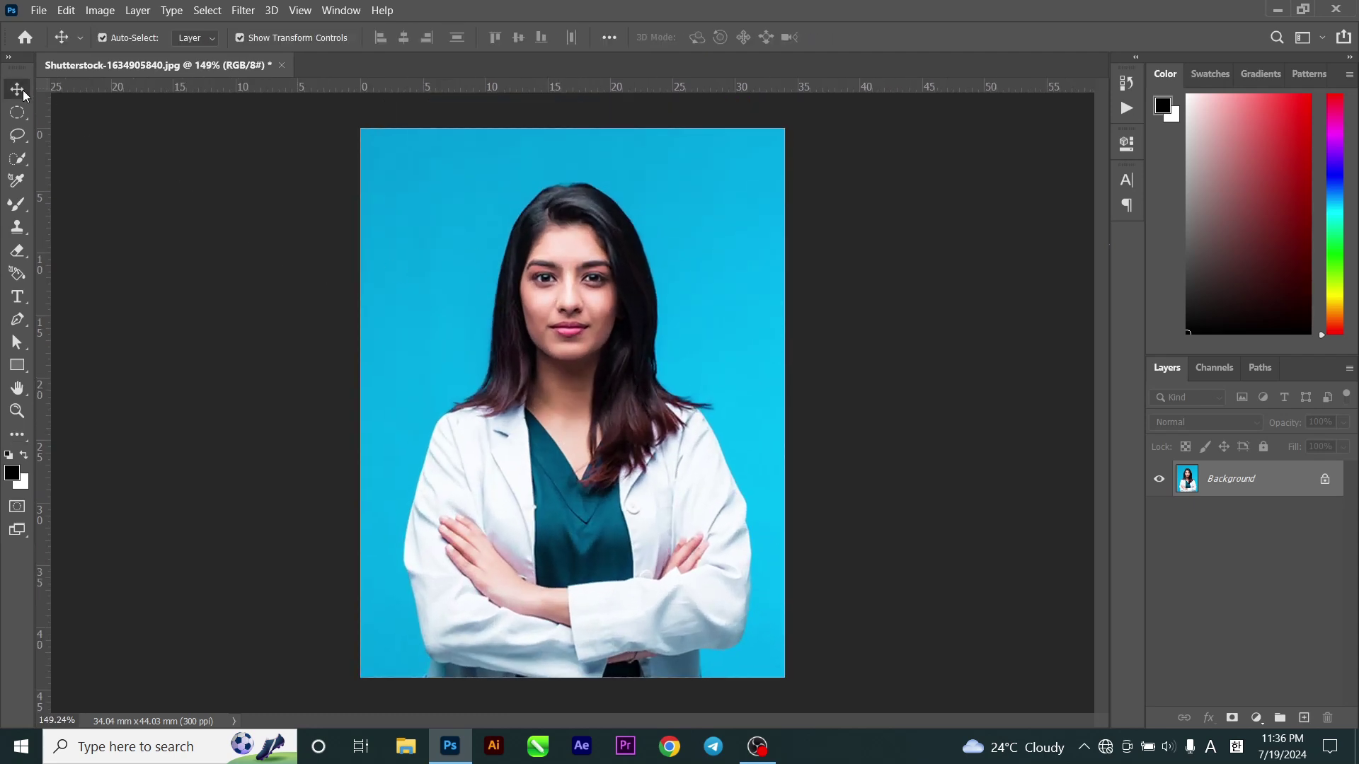
- Create an action named "Photo 4*6" in the Default Actions set with function key F7 and start recording it
left_click(345, 12)
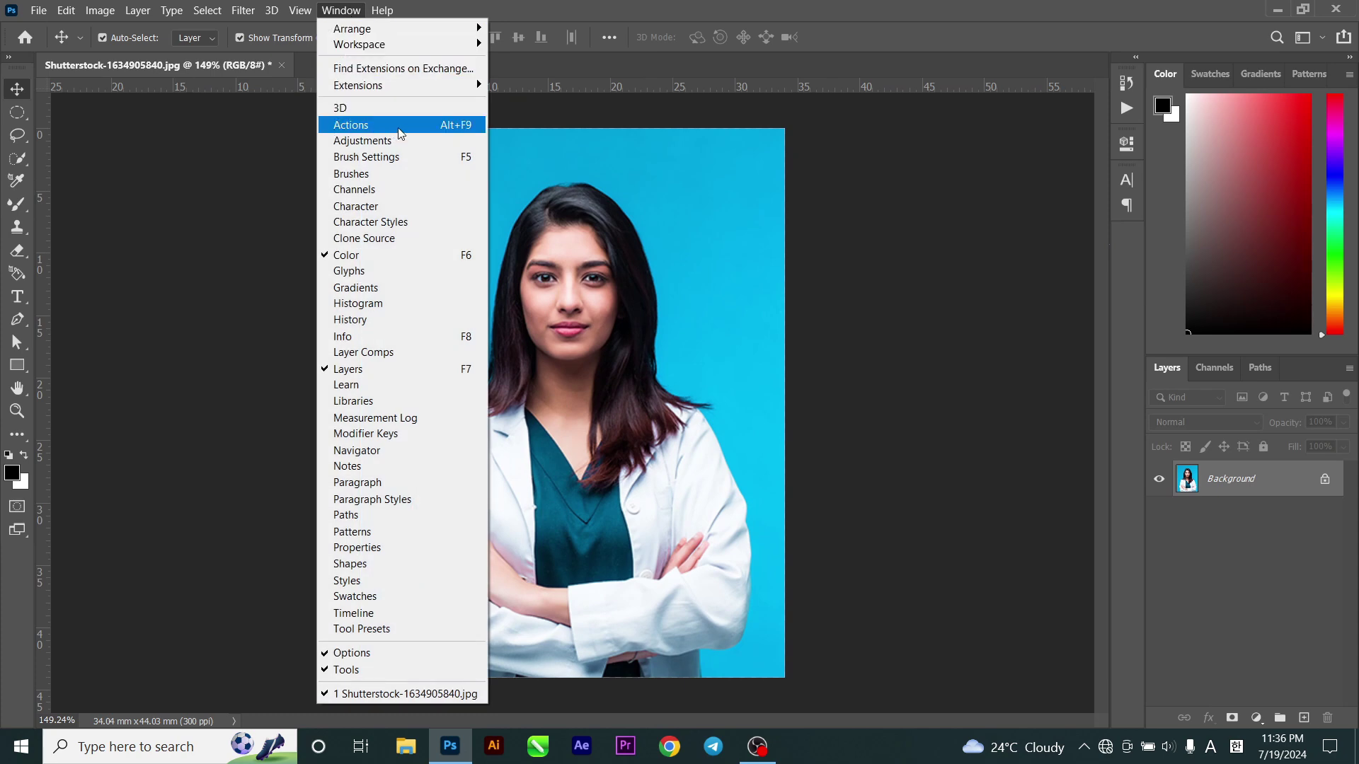
left_click(339, 130)
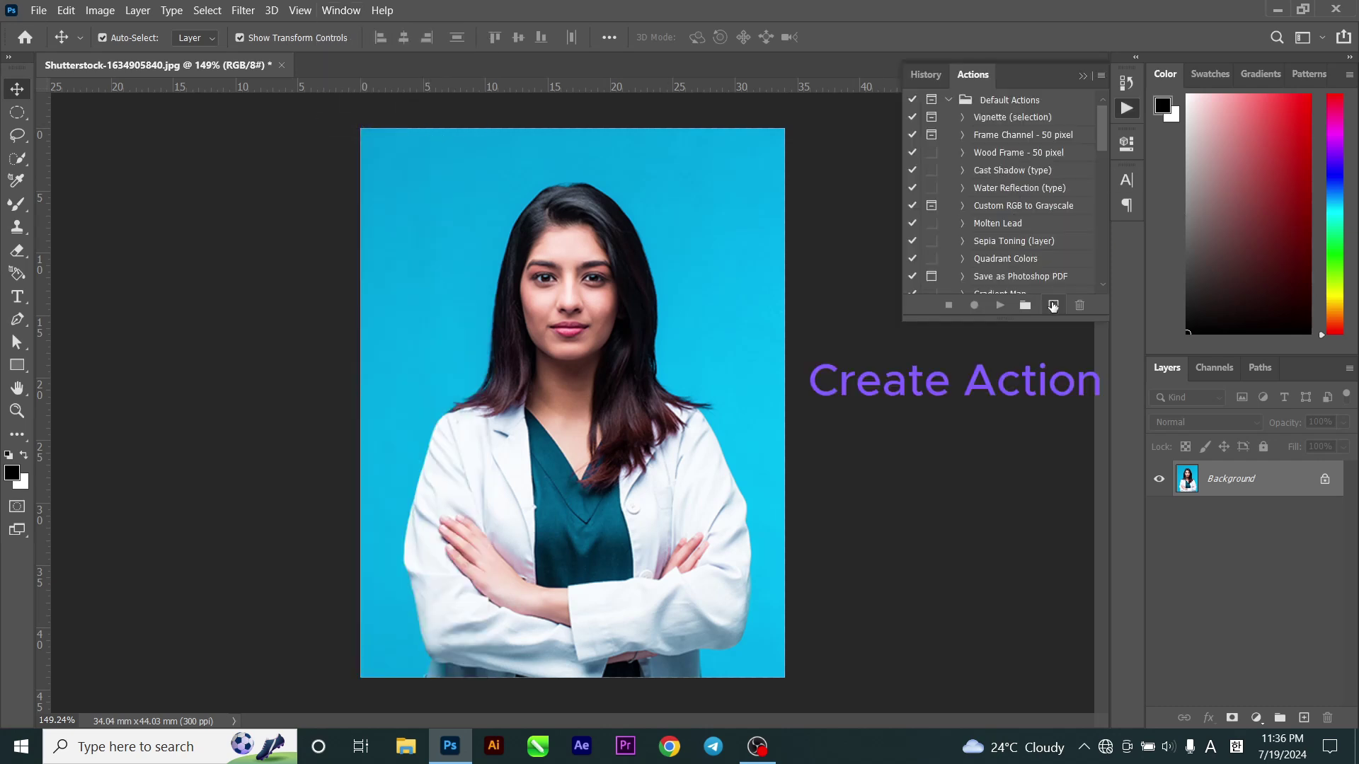
left_click(1052, 305)
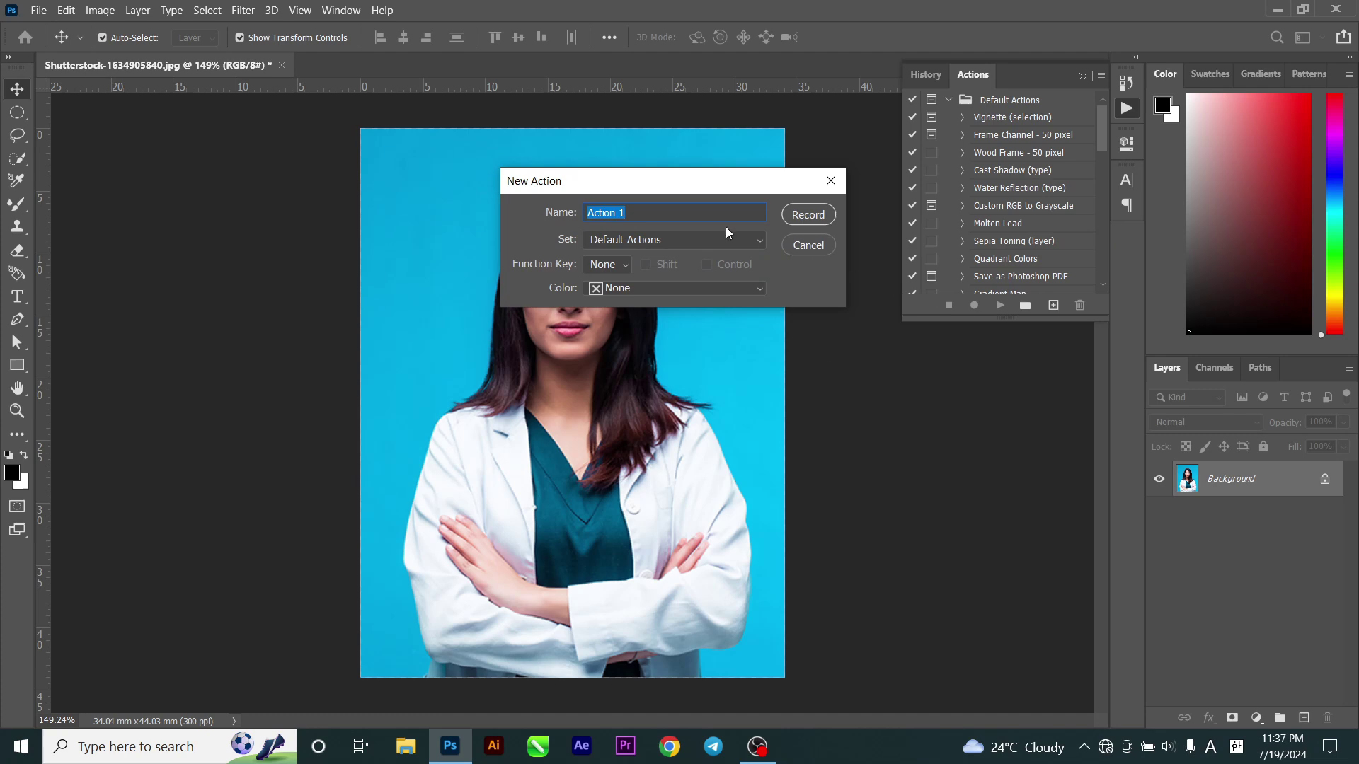
type("Photo 4*6")
left_click(684, 239)
left_click(655, 239)
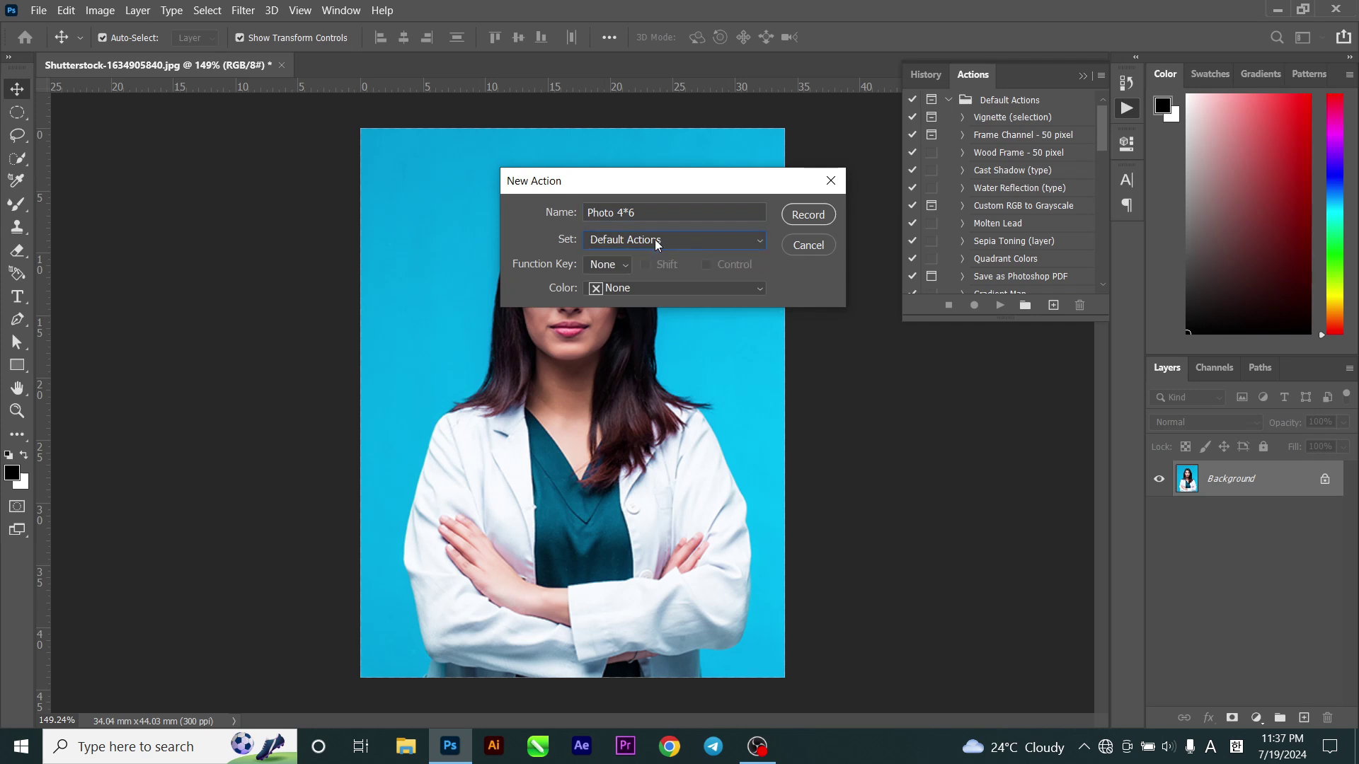
left_click(621, 264)
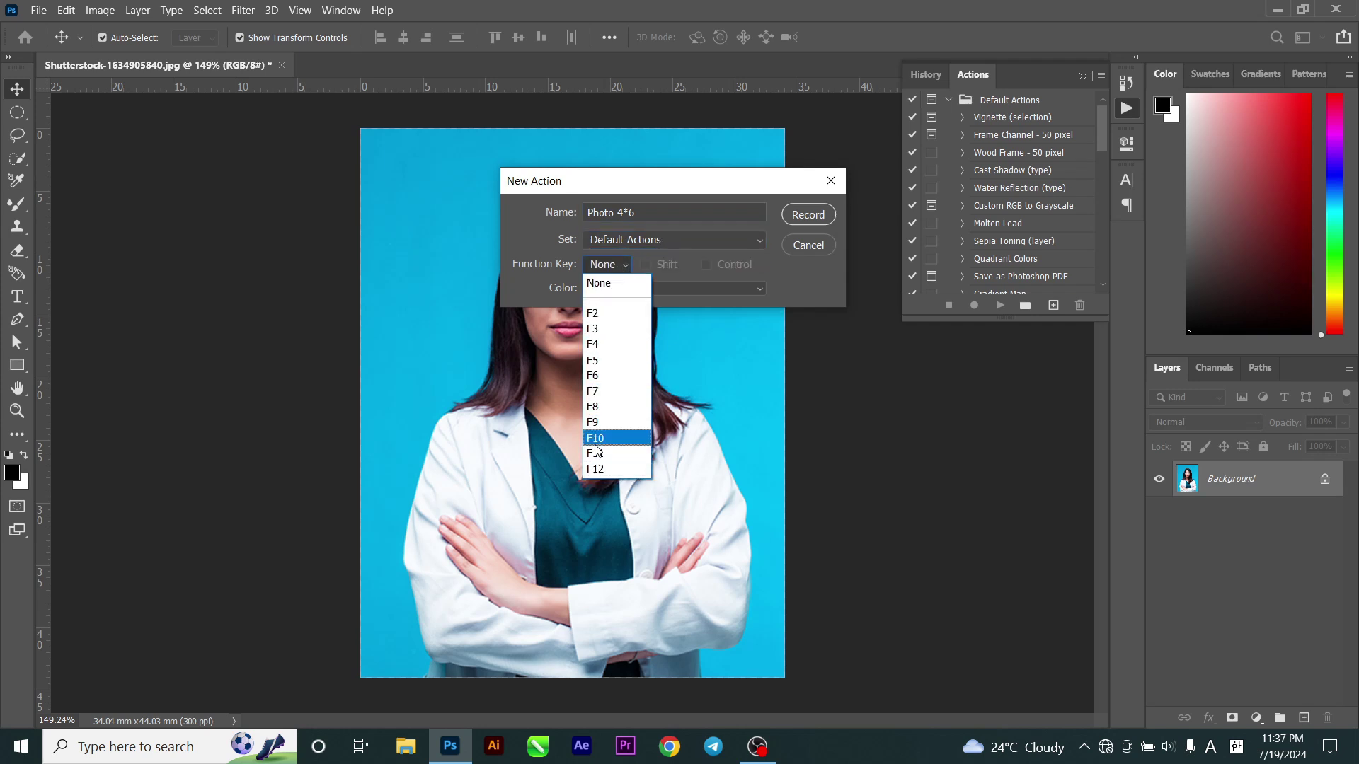
left_click(596, 391)
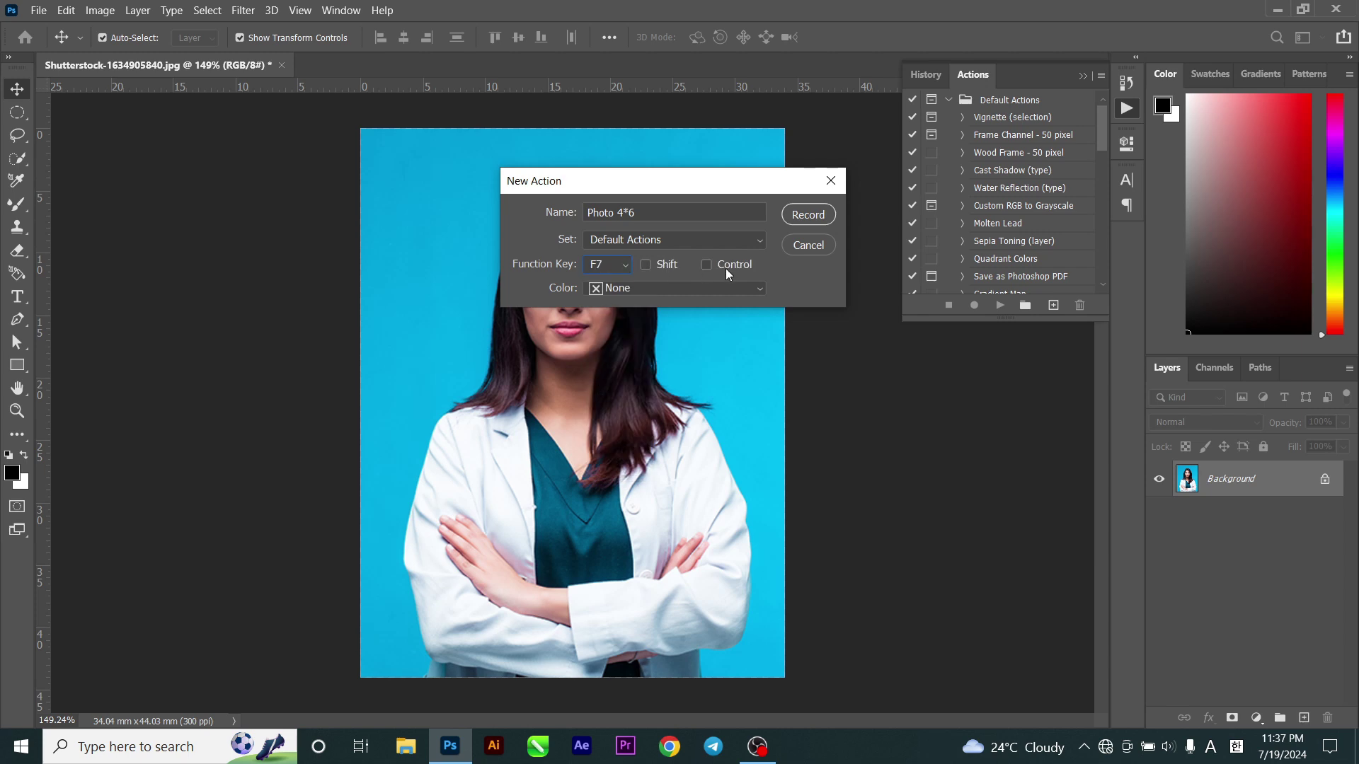
left_click(802, 214)
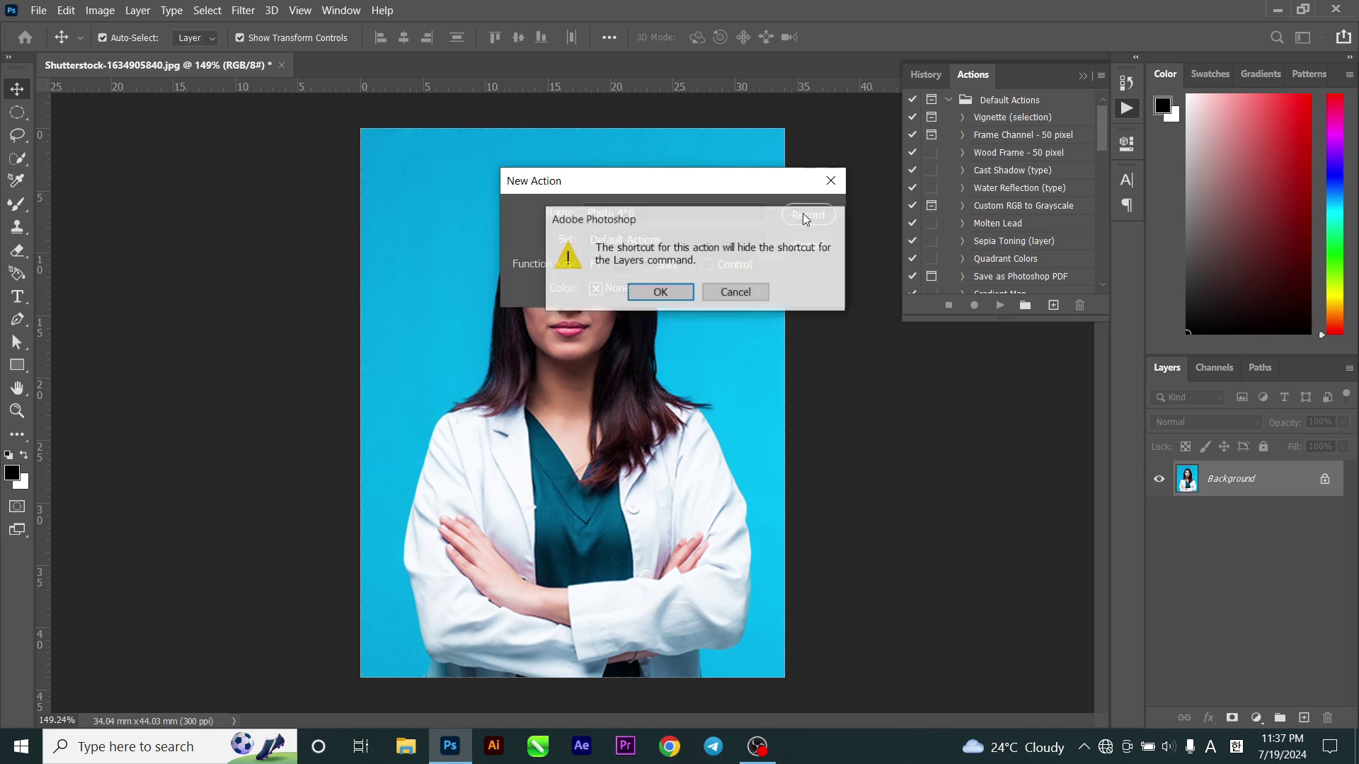
left_click(666, 294)
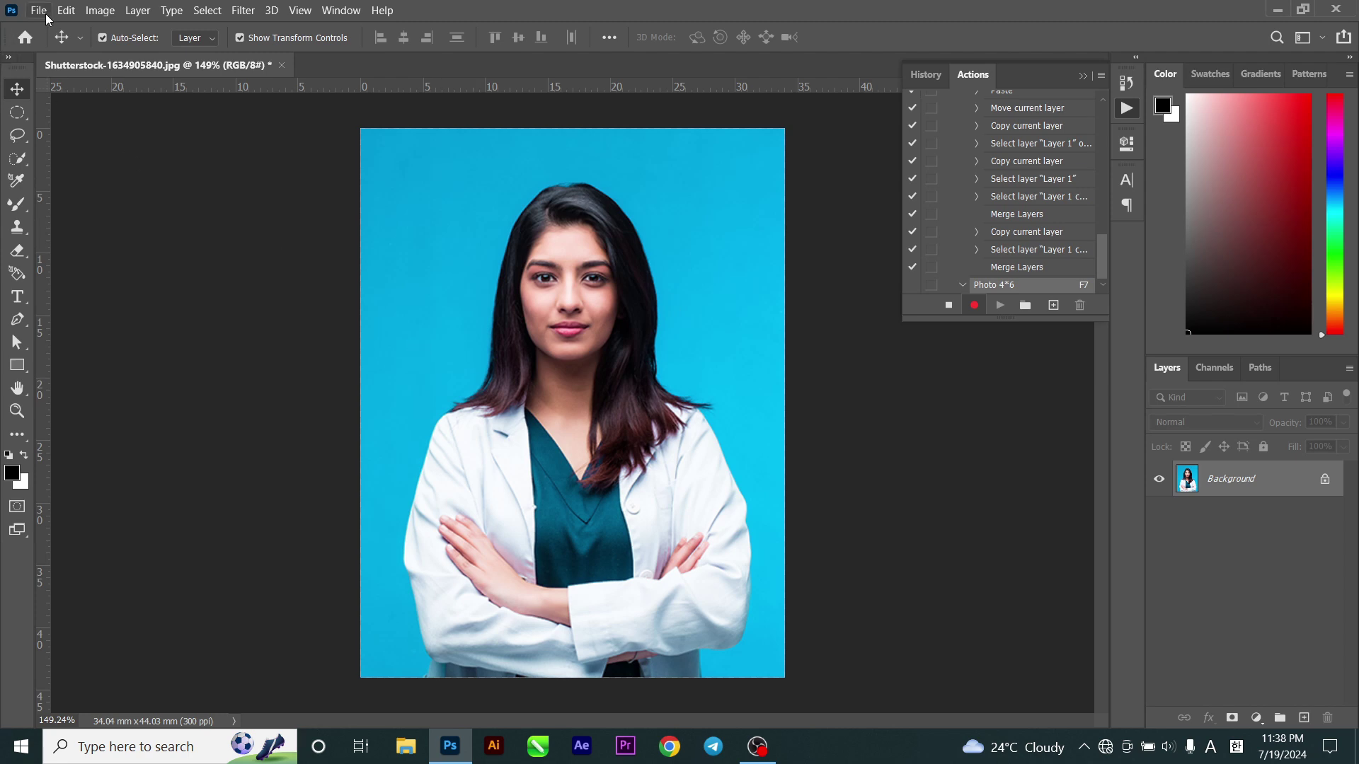
- Select the entire portrait image and cut it from the background
left_click(212, 12)
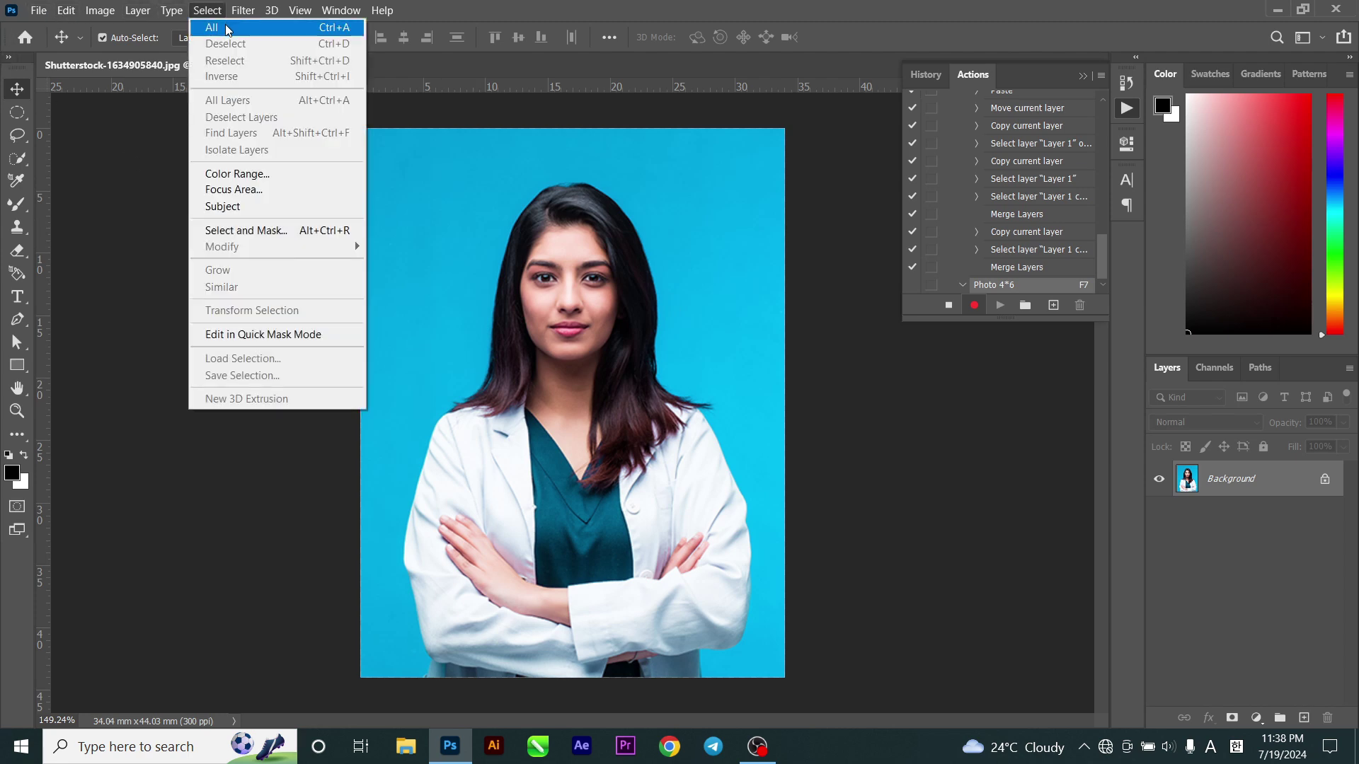
left_click(225, 28)
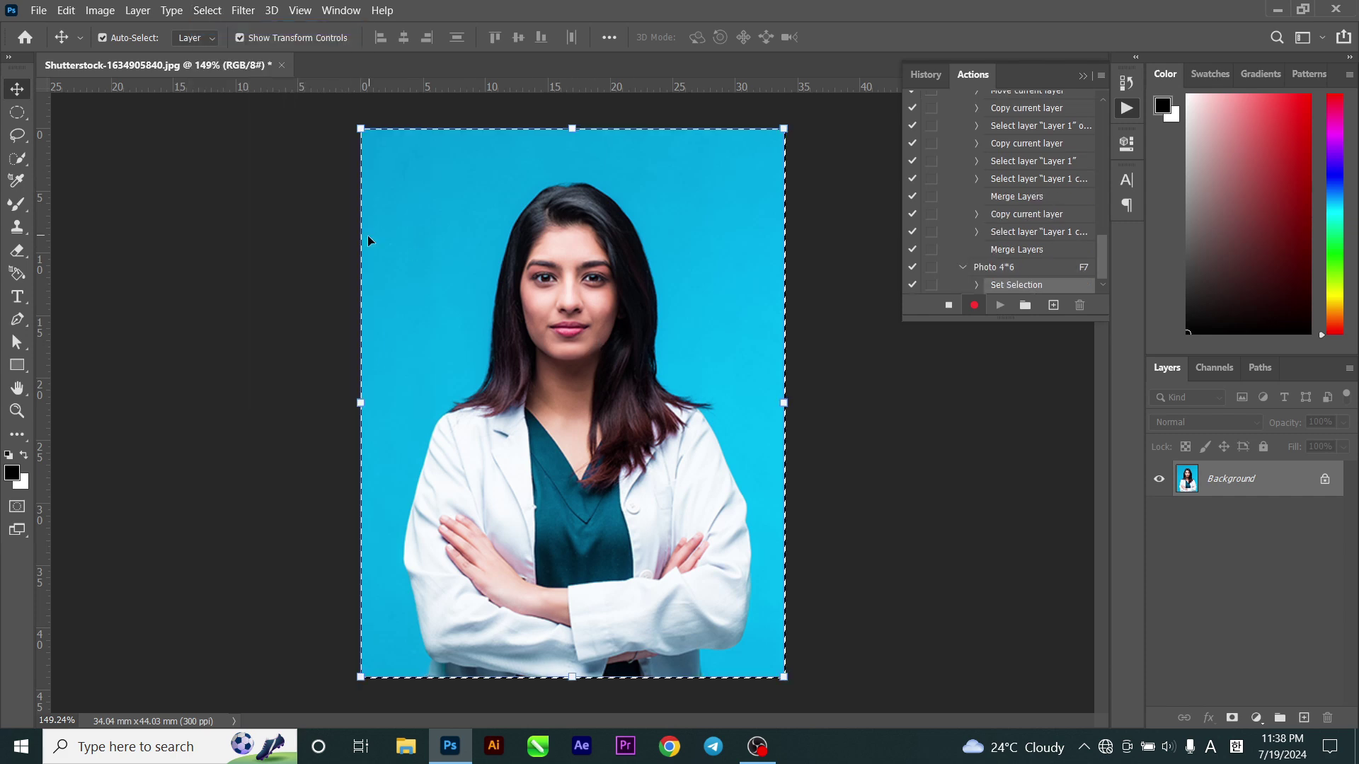
left_click(68, 11)
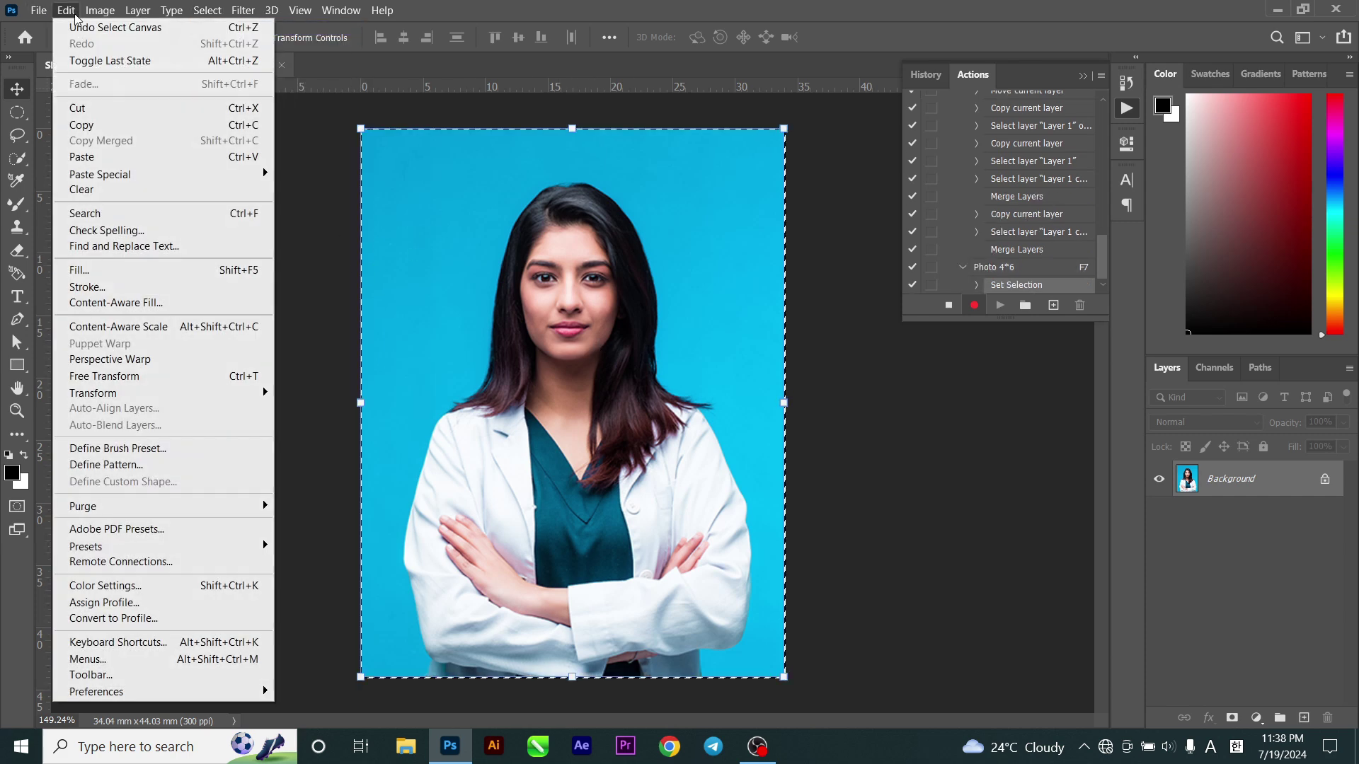
left_click(244, 109)
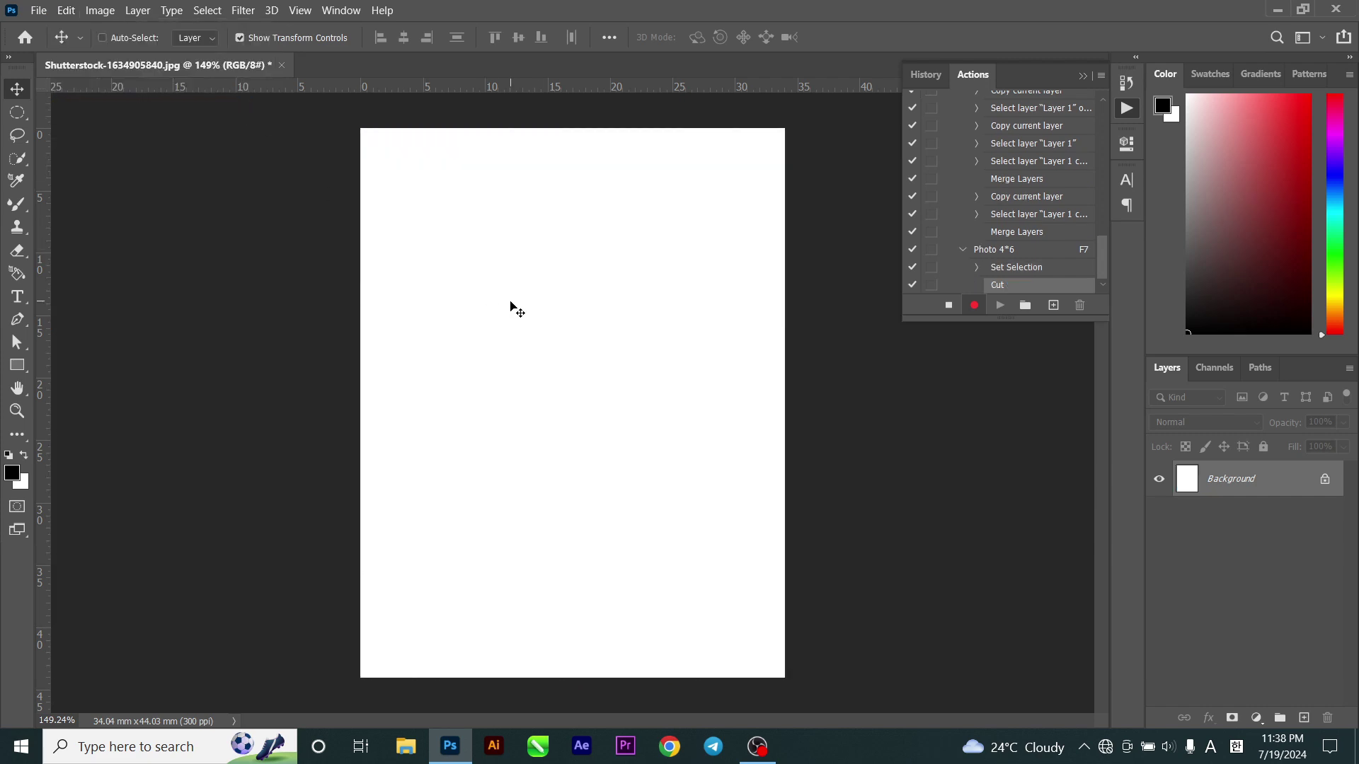
- Set the new canvas size in centimeters to 15 wide by 10 high
key("ctrl+alt+c")
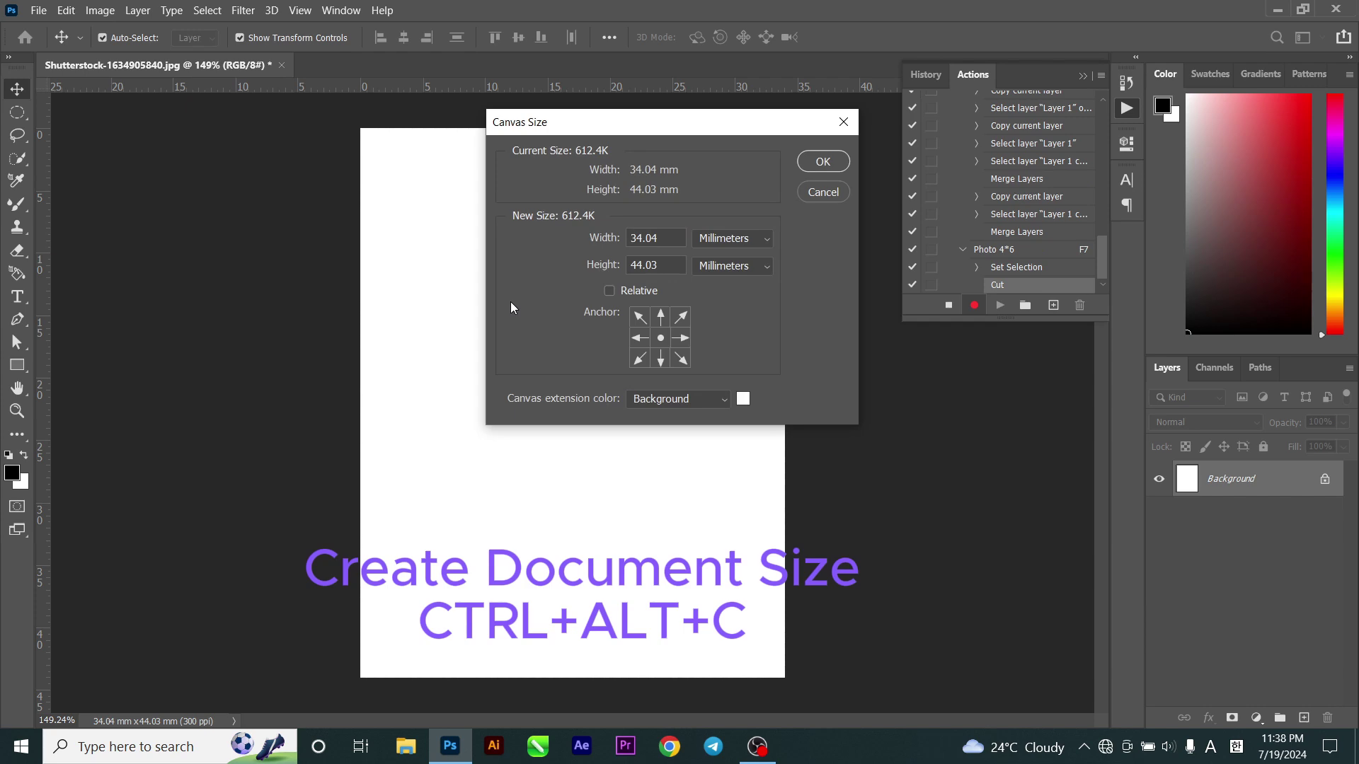
left_click(759, 229)
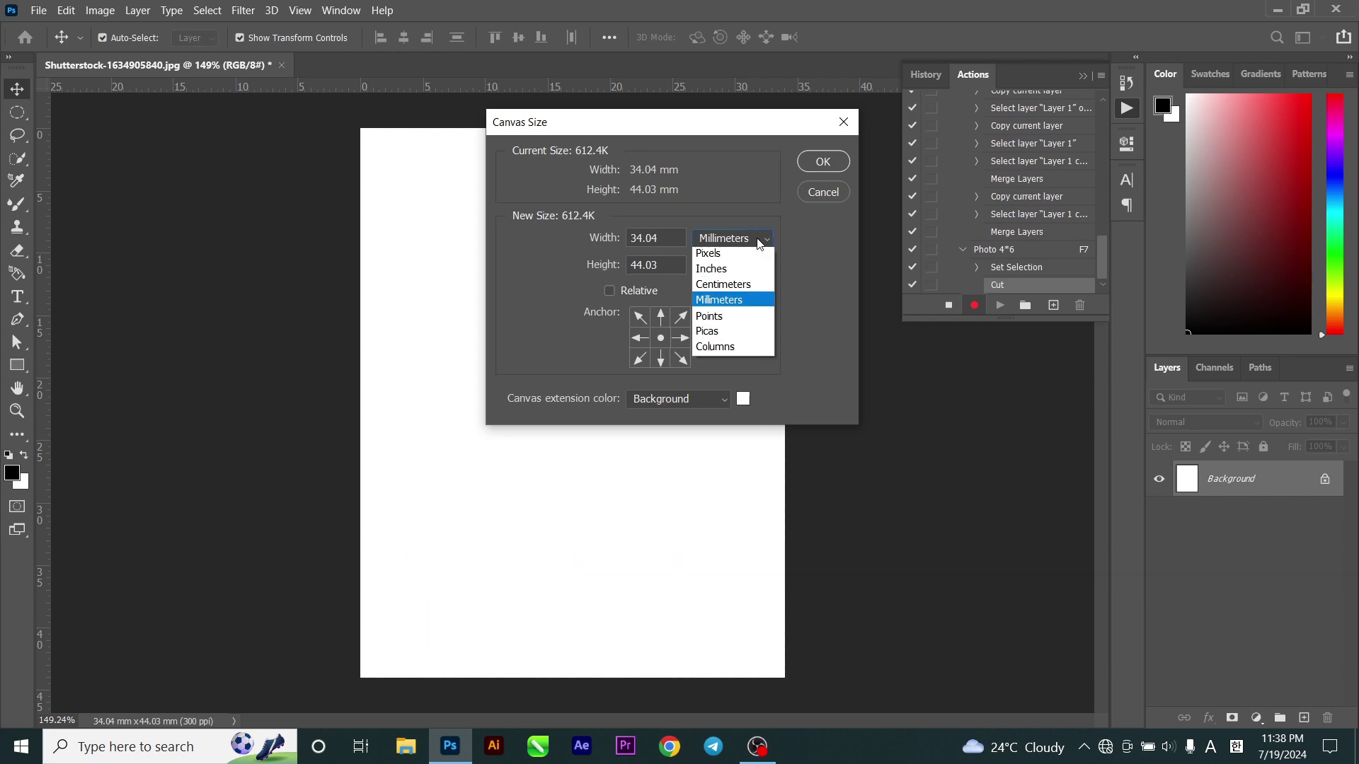
left_click(711, 303)
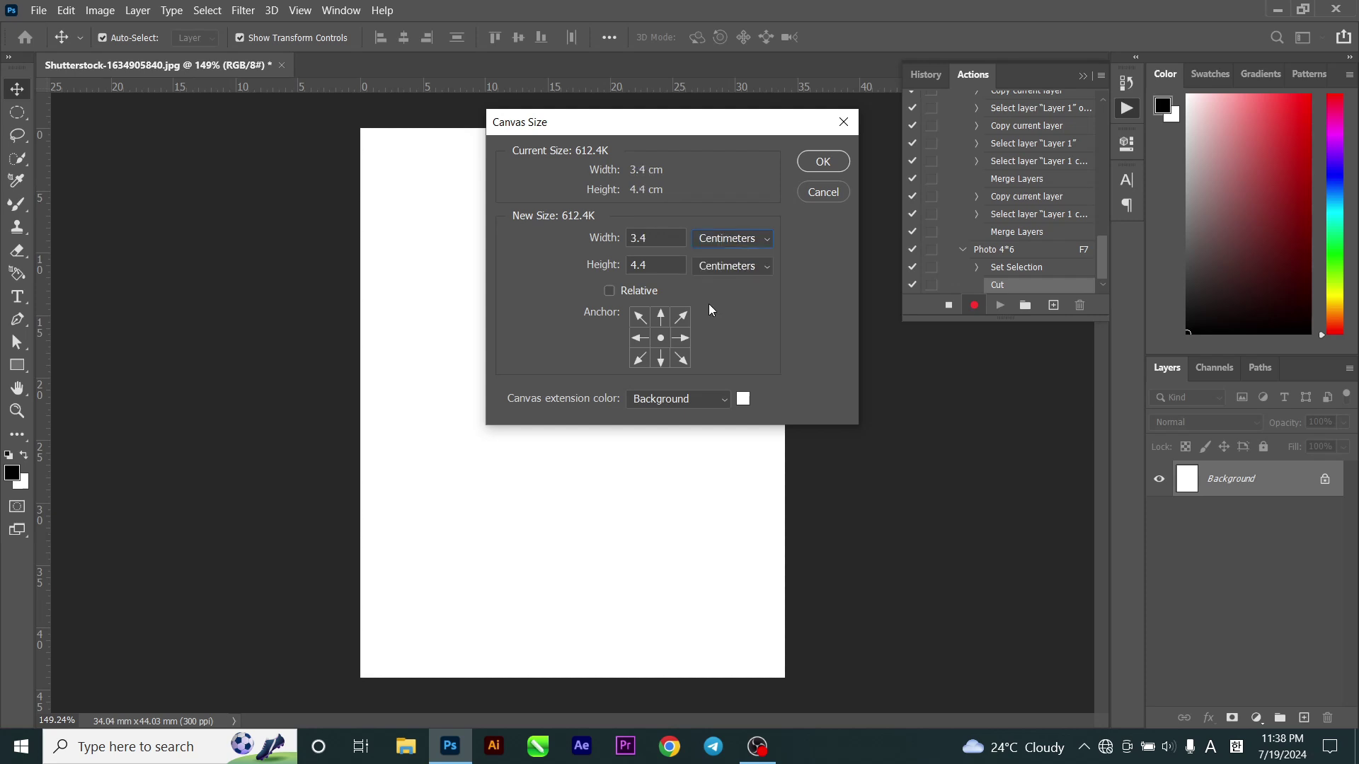
double_click(653, 239)
type("15")
double_click(659, 266)
type("10")
- Set the canvas extension color to white (#ffffff) and apply the canvas resize
left_click(713, 399)
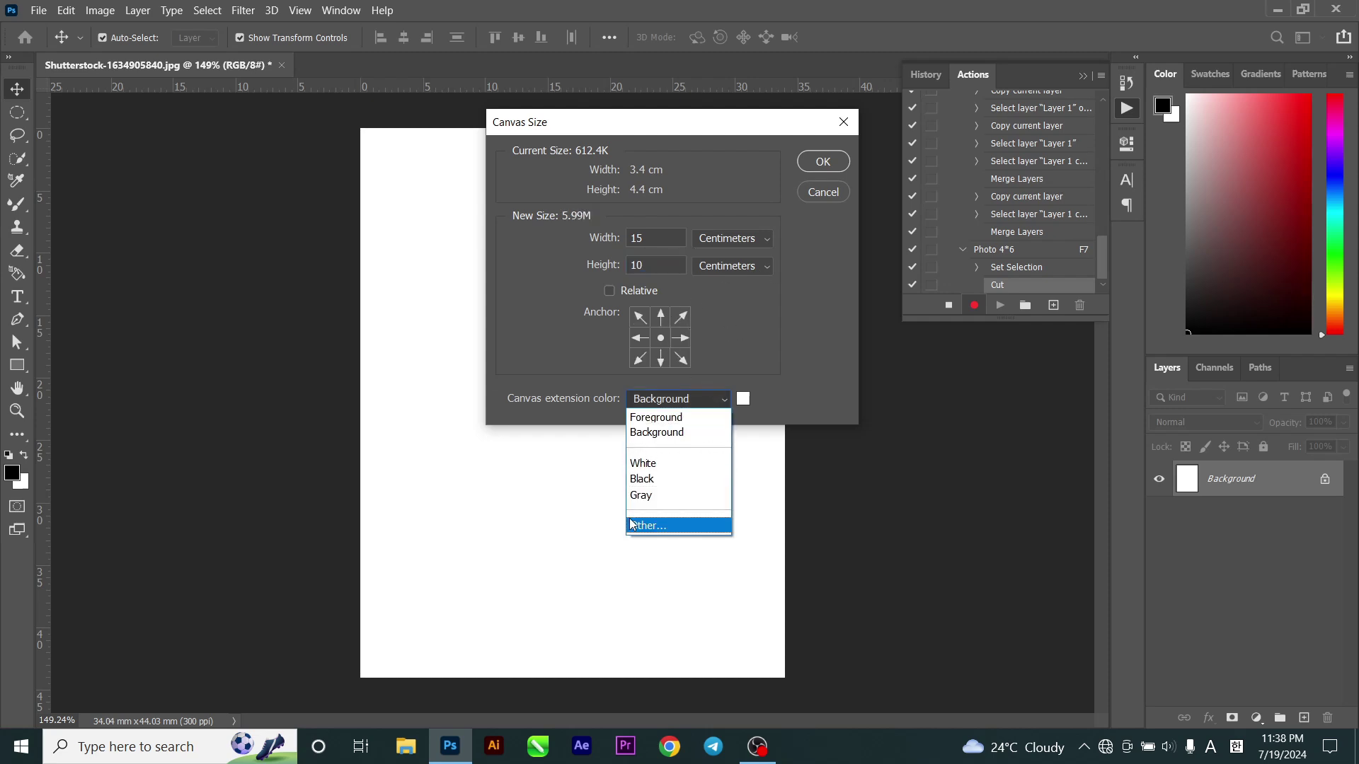
left_click(649, 433)
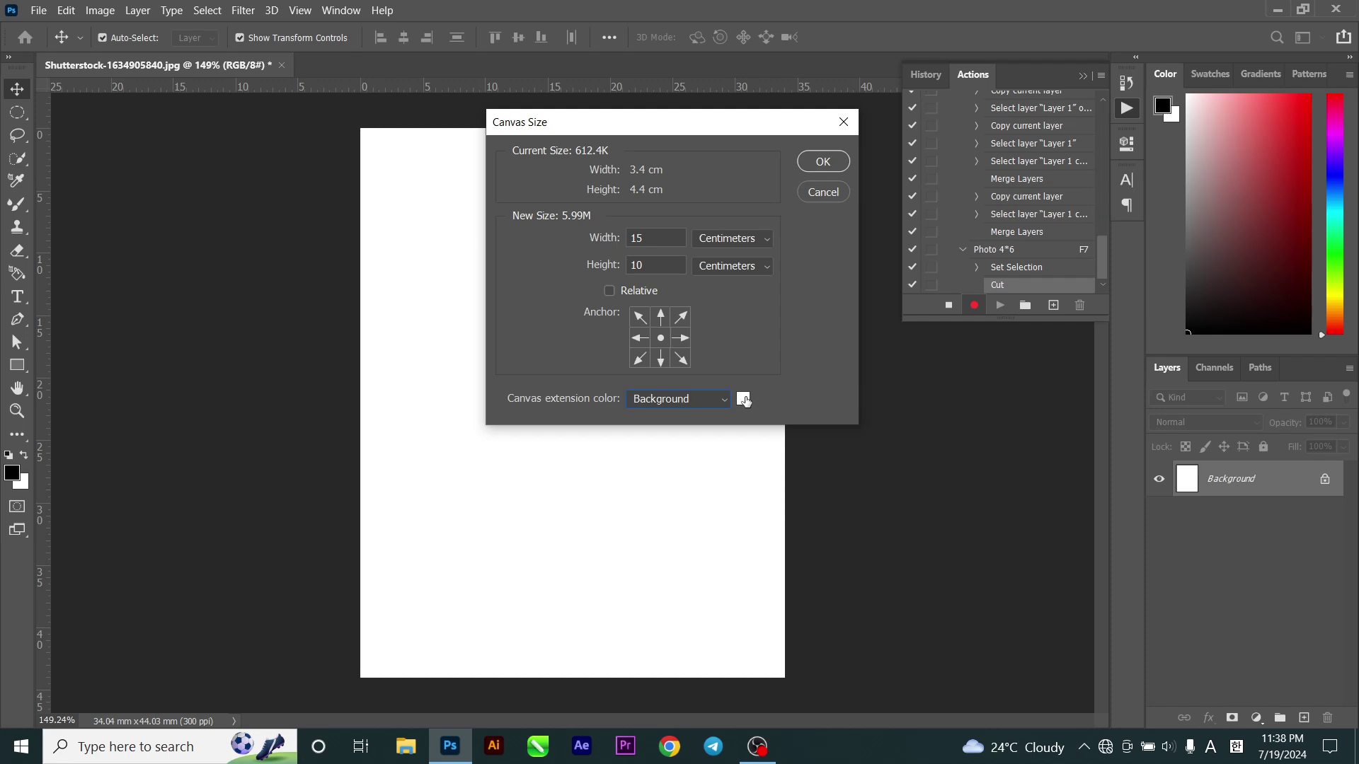
left_click(743, 399)
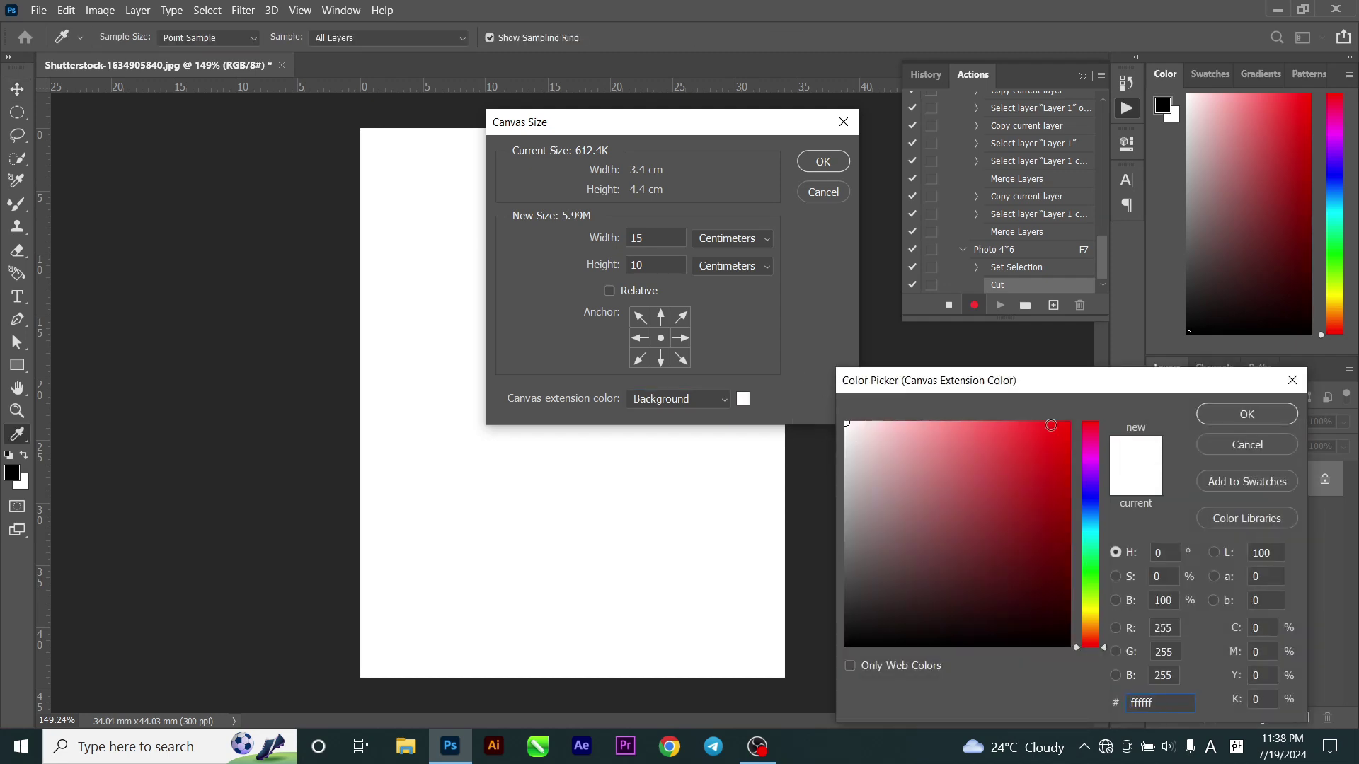
left_click(1221, 414)
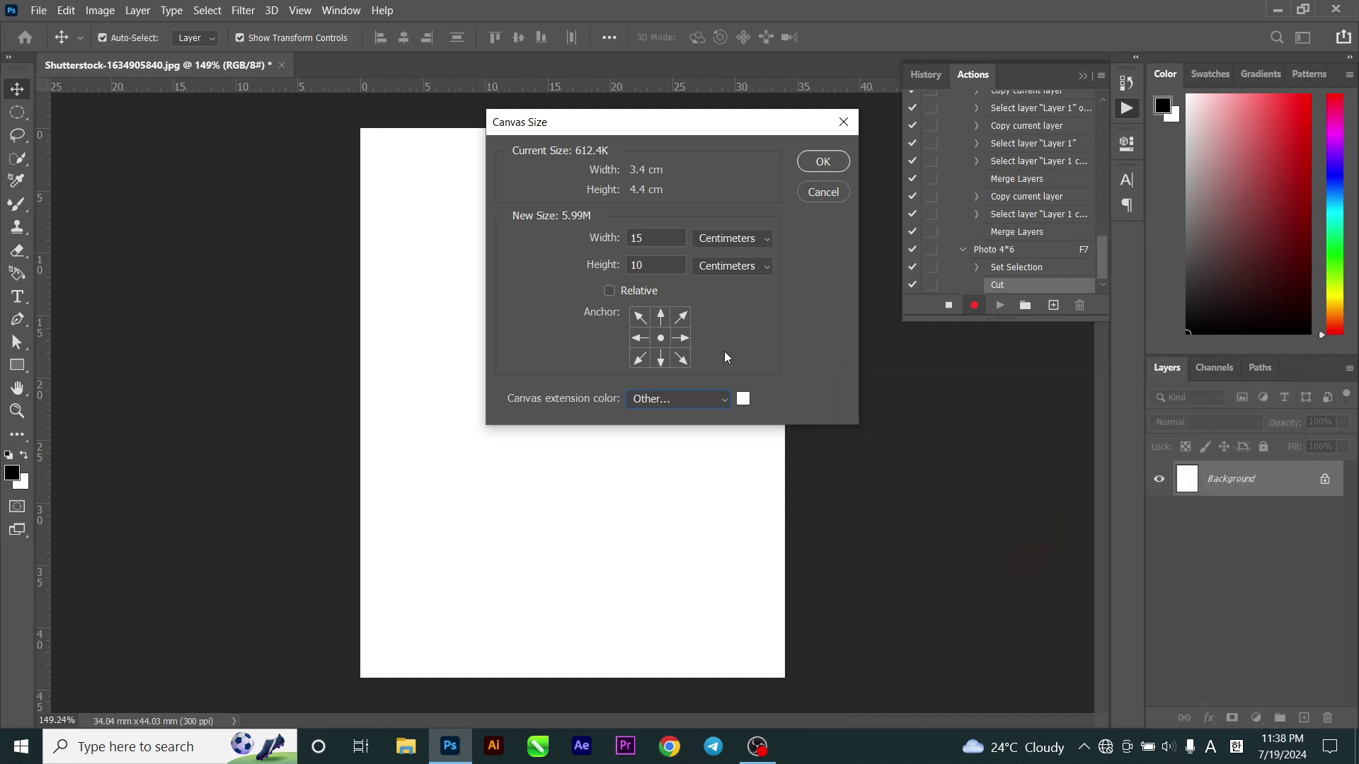
left_click(823, 162)
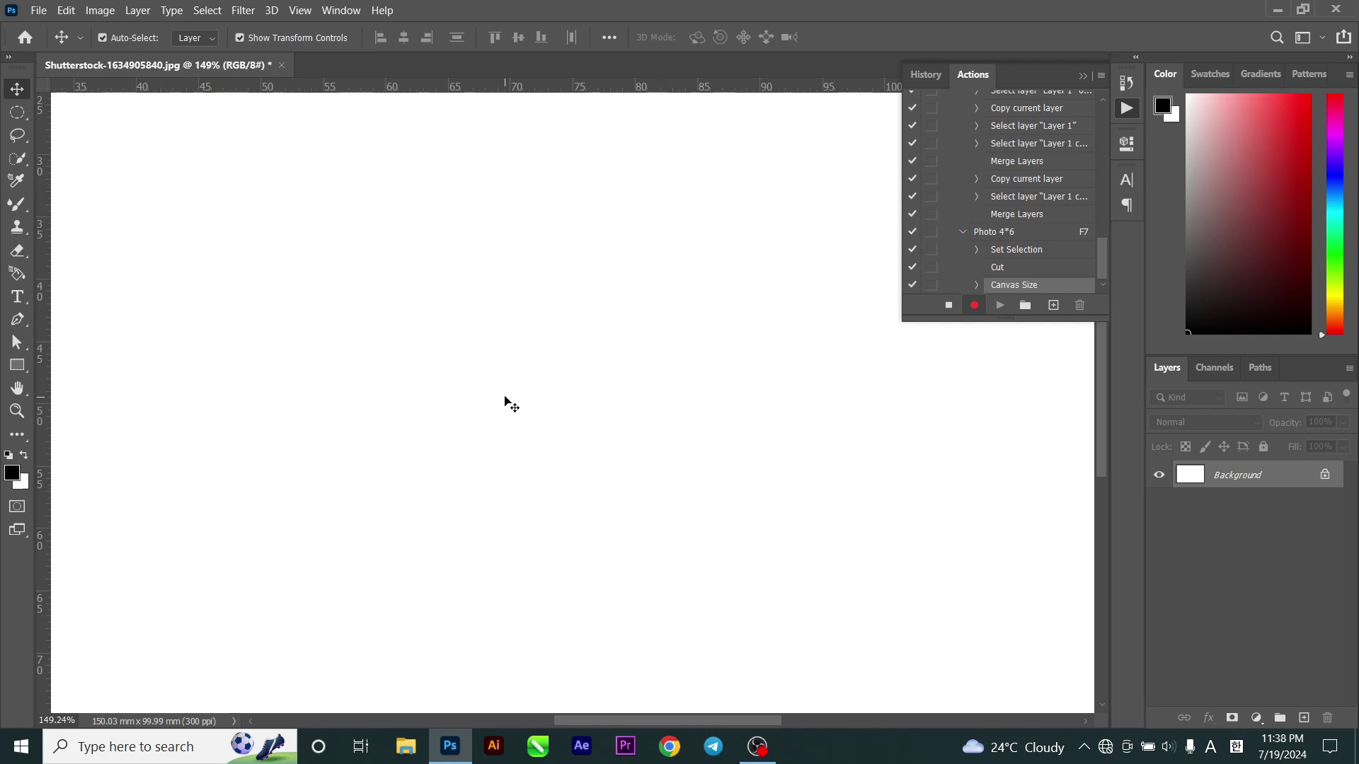
key("ctrl+0")
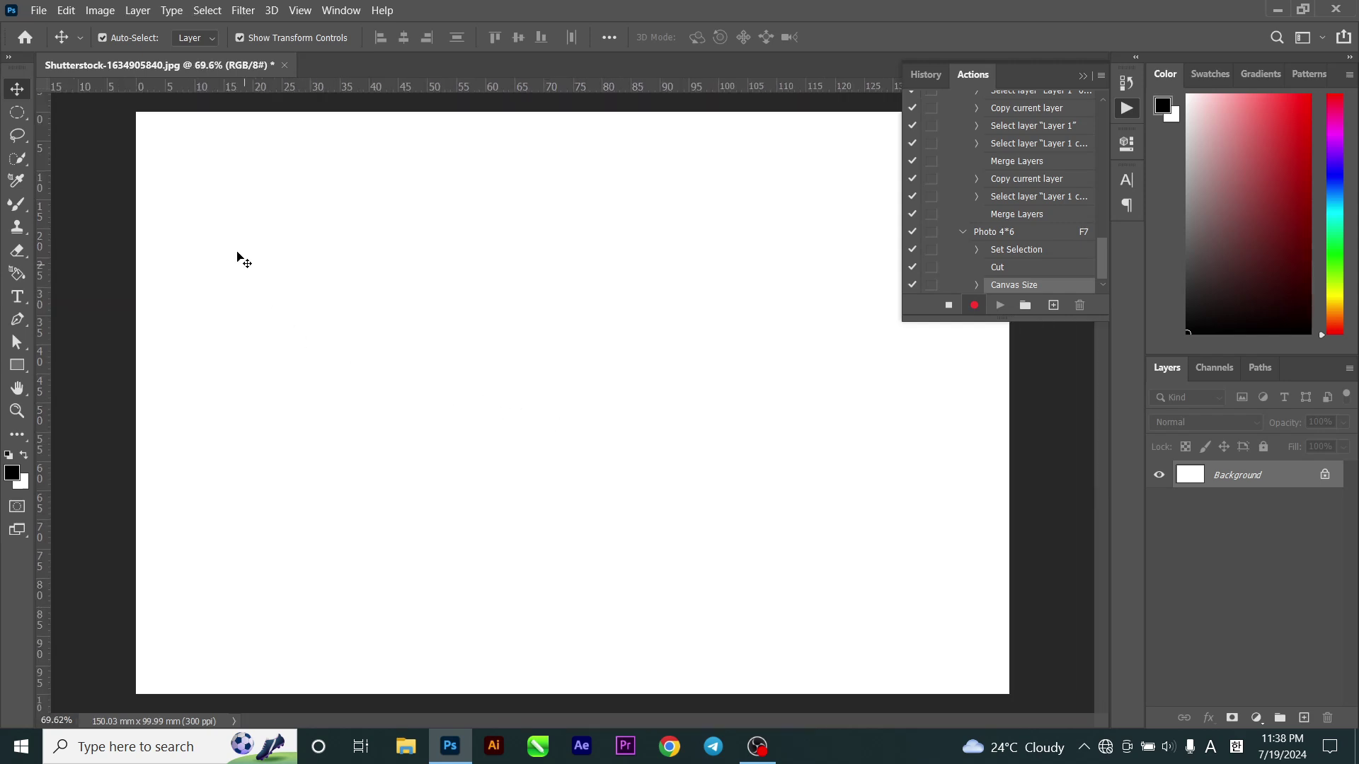
- Paste the cut portrait, move it to the upper-left corner of the canvas, and place a duplicate beside it
left_click(66, 10)
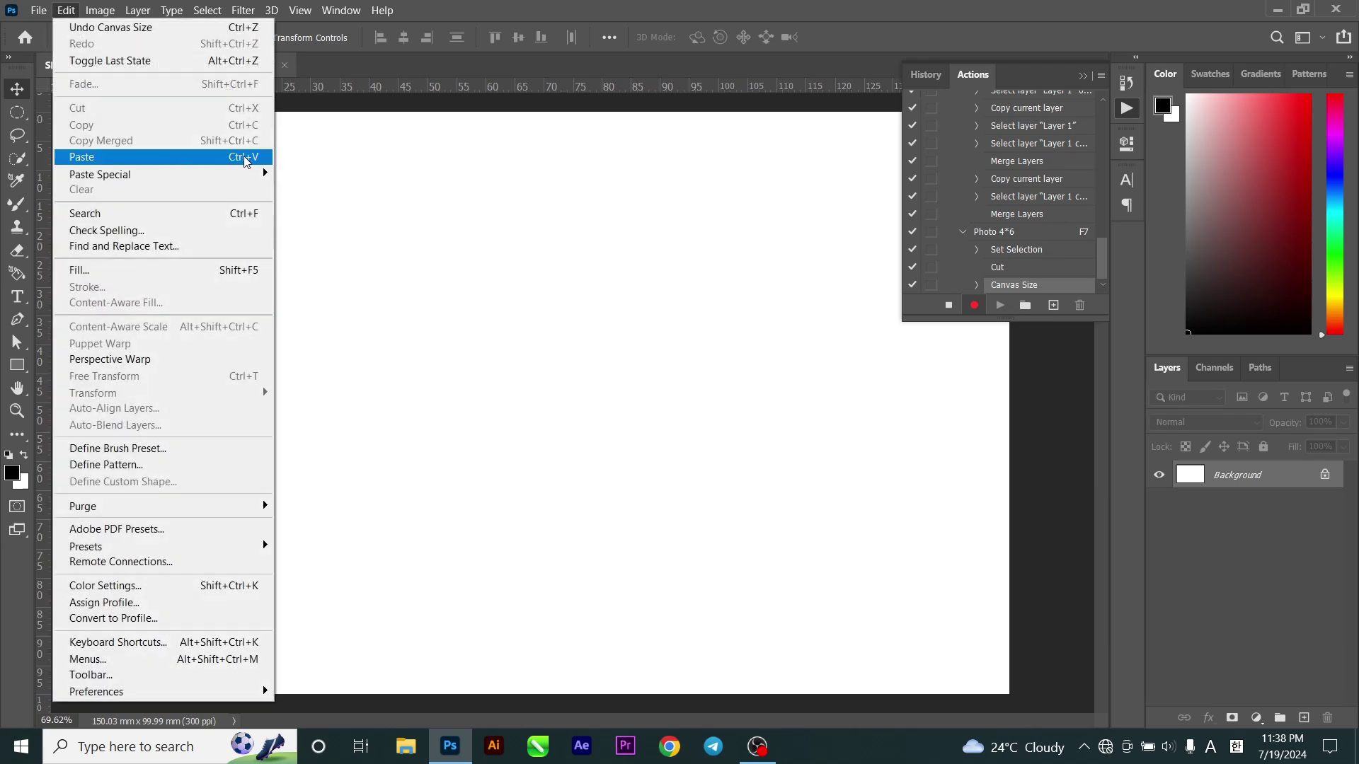
left_click(249, 157)
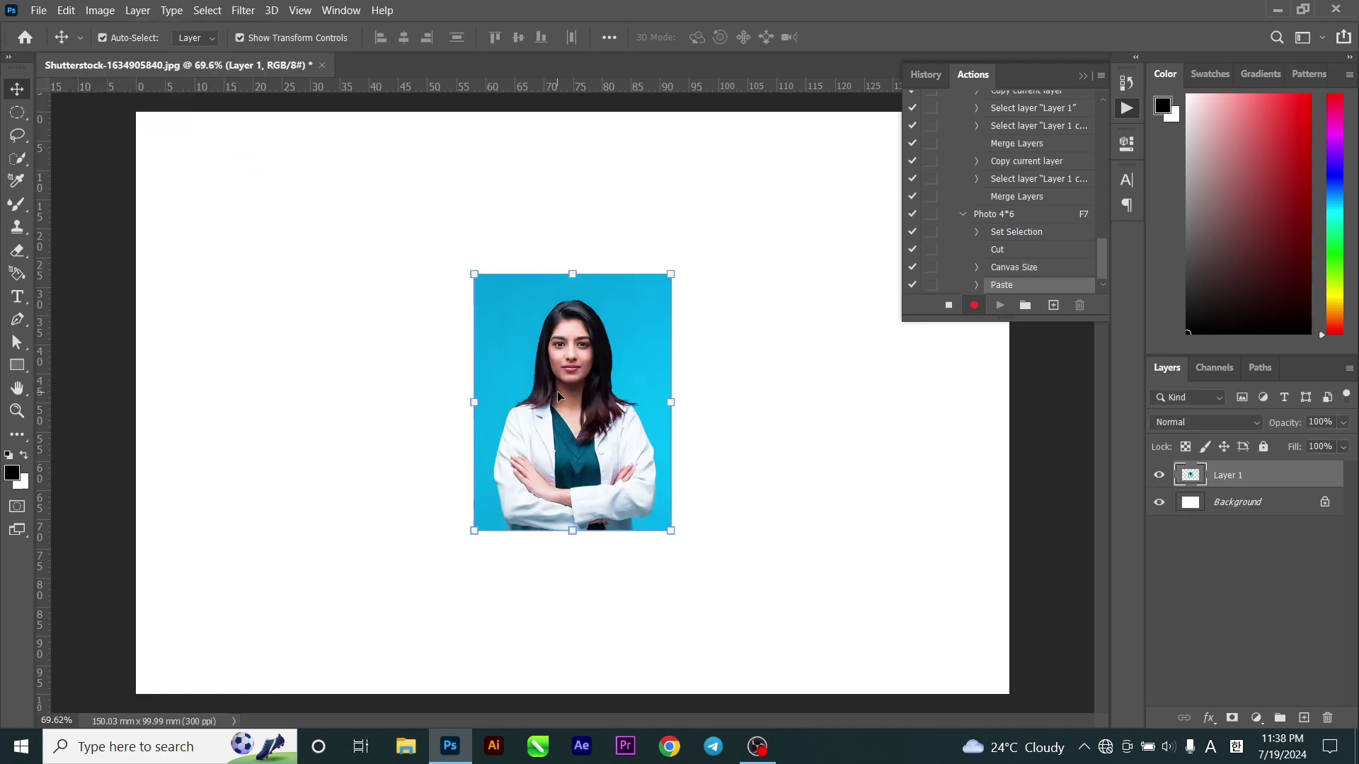
left_click_drag(577, 418, 474, 266)
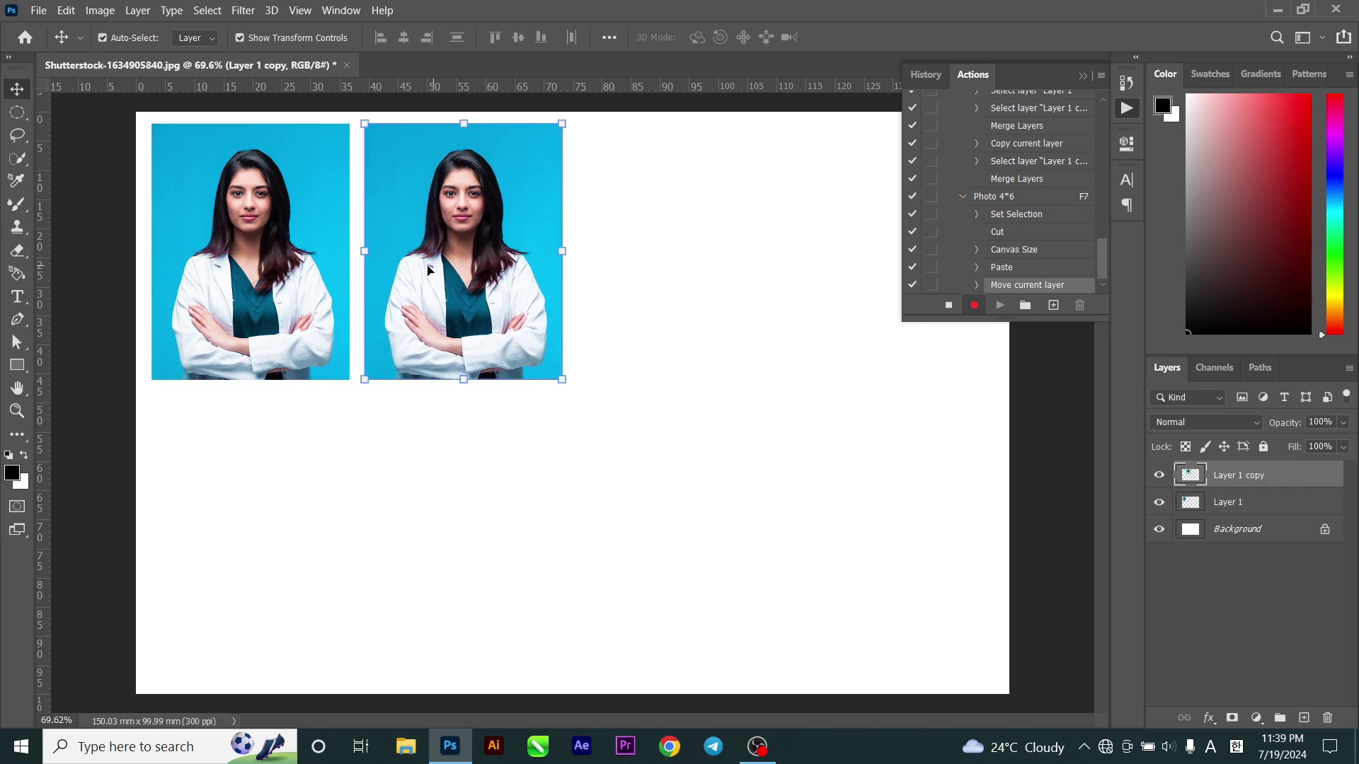
- Select both portraits and place duplicates beside them to complete an evenly spaced row of four along the canvas top
left_click(293, 255, "shift")
left_click(1126, 108)
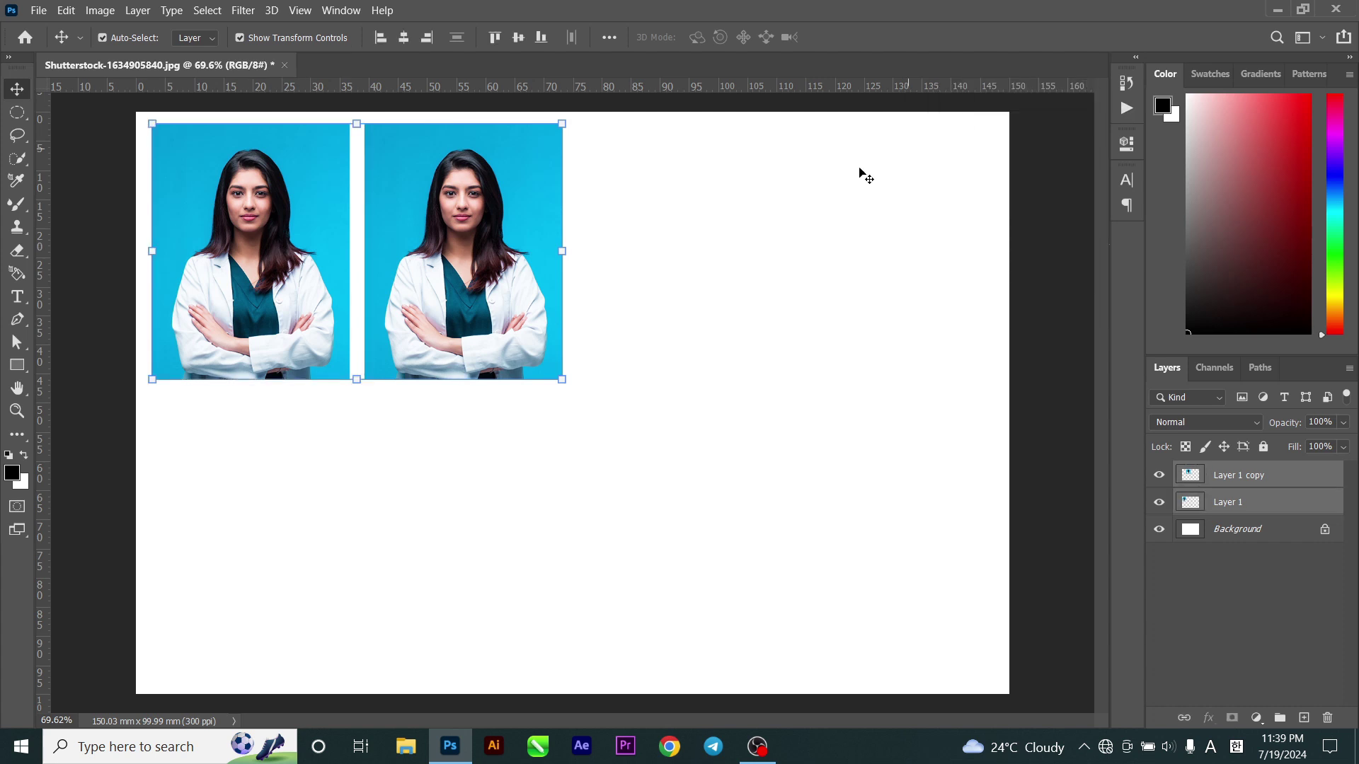
left_click_drag(468, 282, 896, 314)
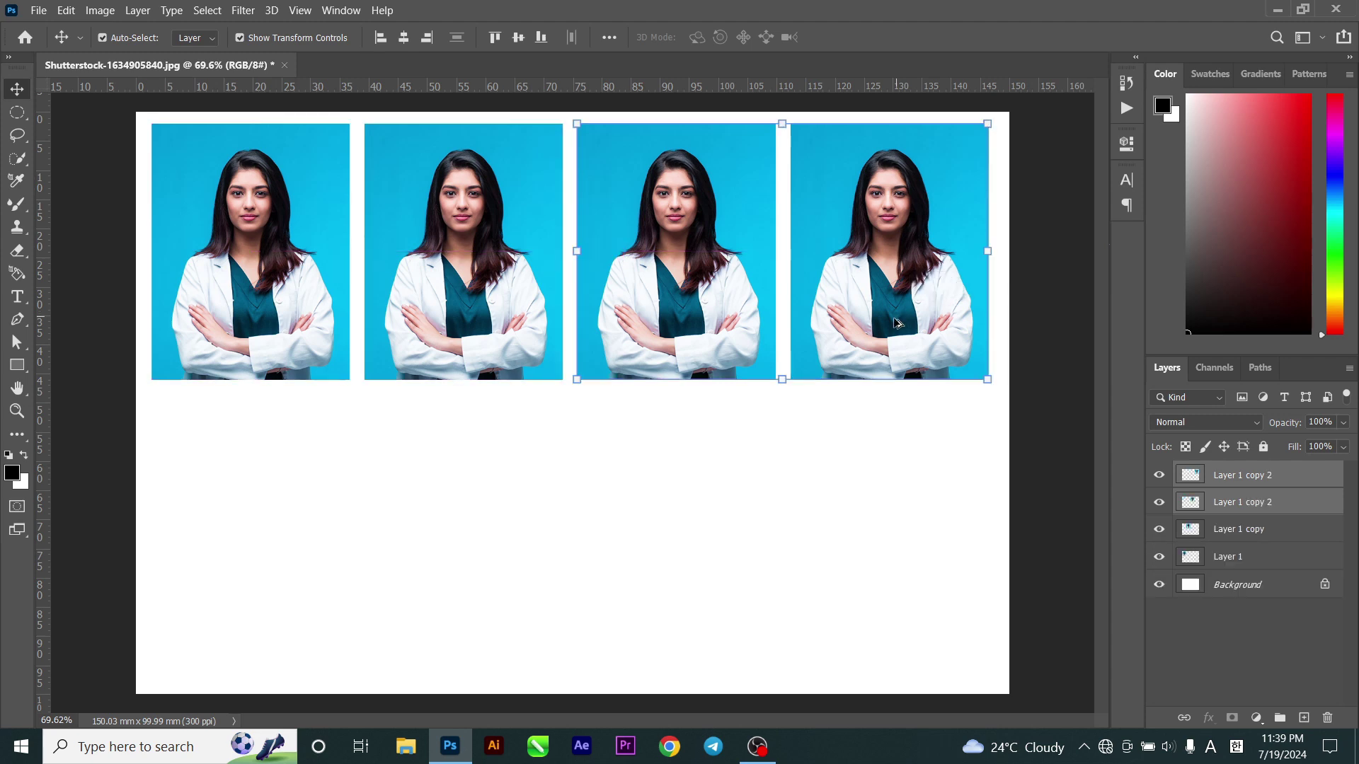
- Select all four portrait layers without the background and merge them into one layer
left_click(1242, 555, "shift")
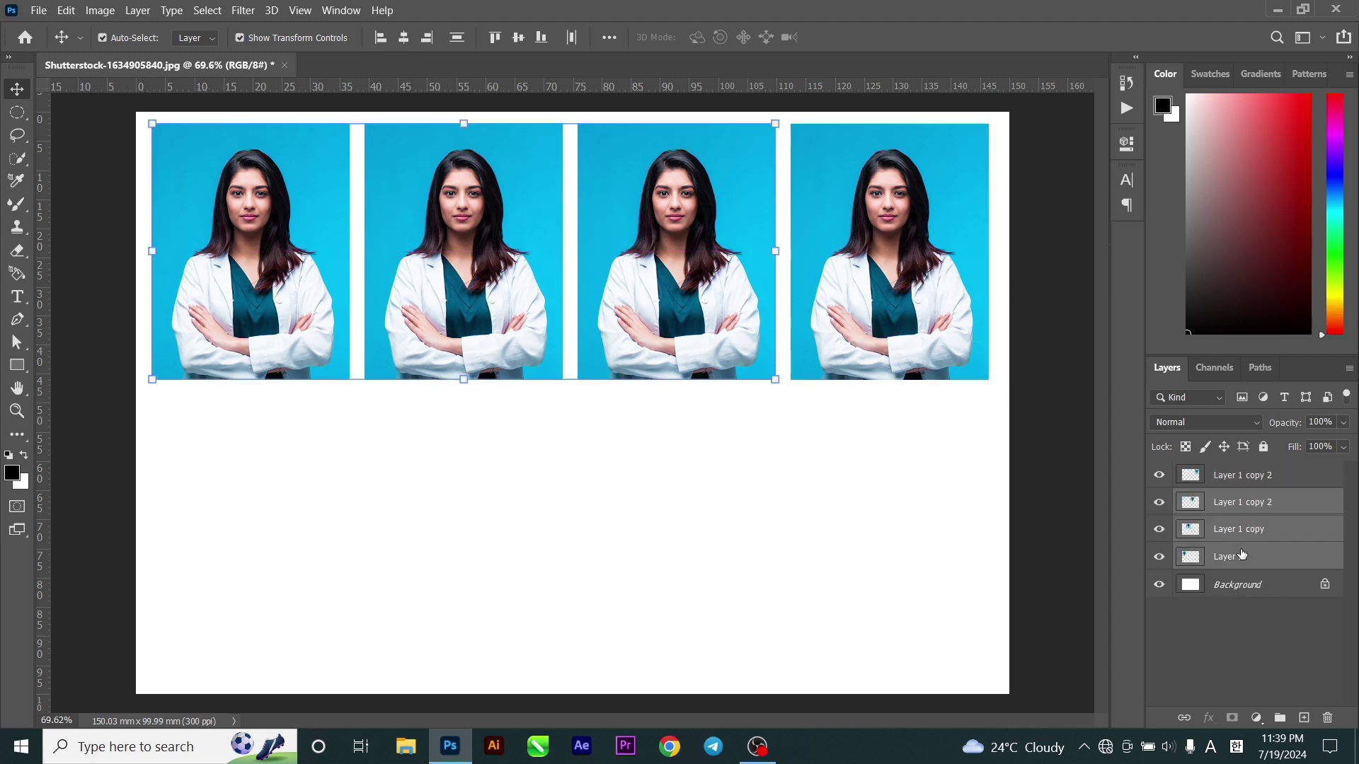
left_click(1234, 481, "shift")
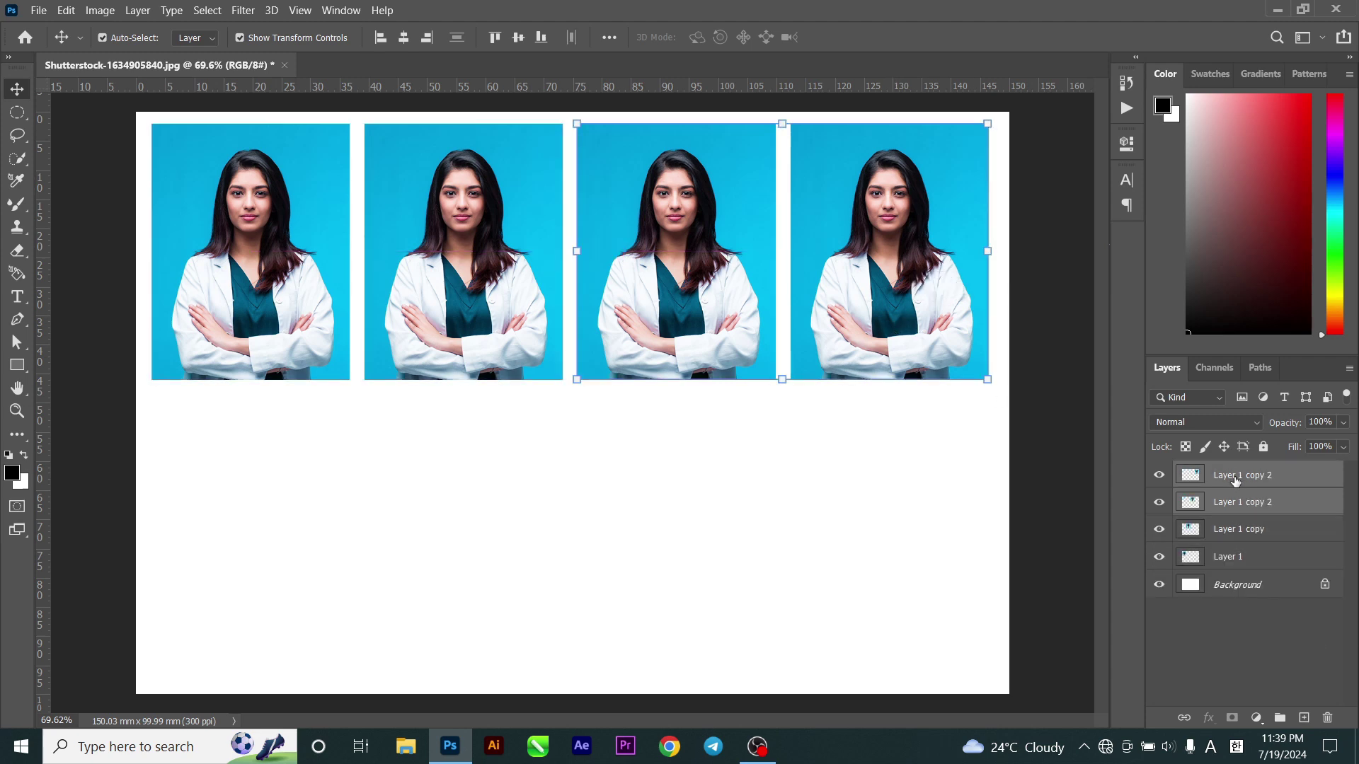
left_click(1236, 532, "ctrl")
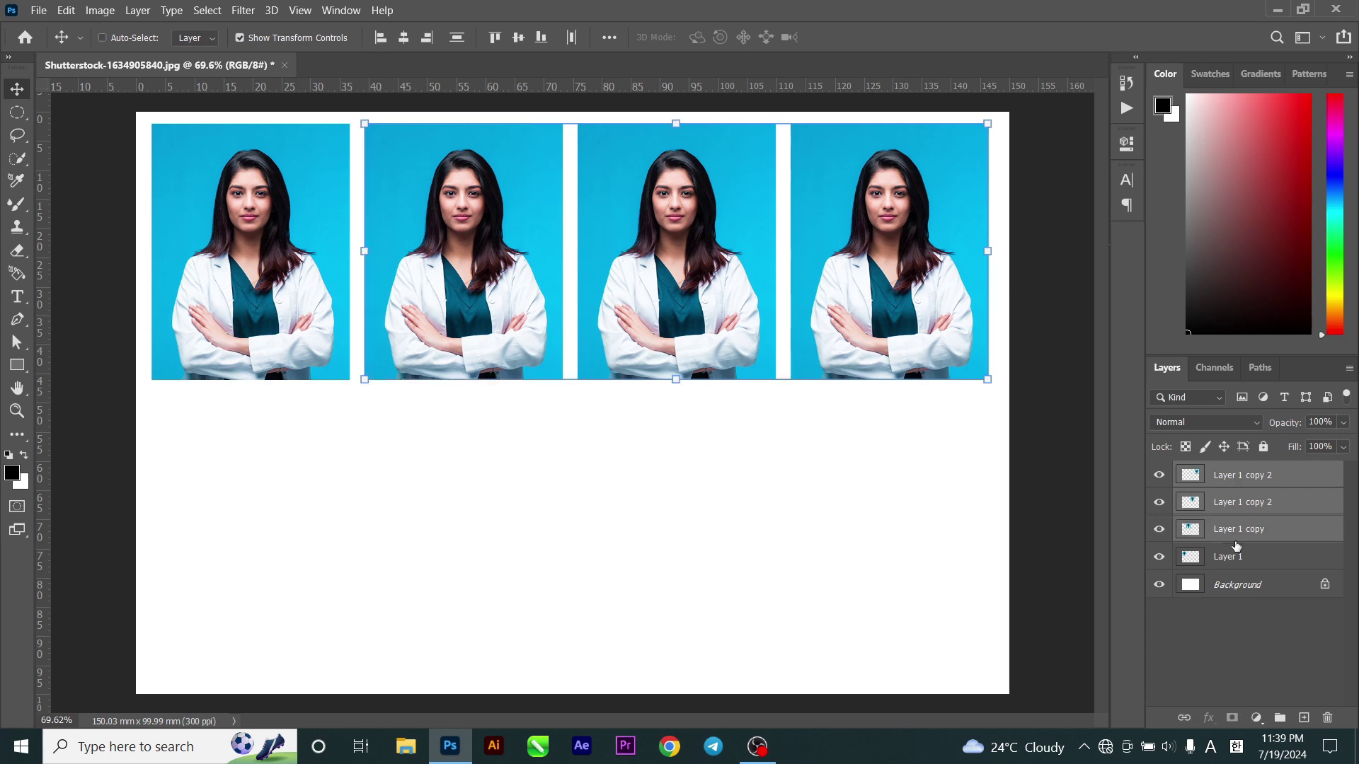
left_click(1236, 557, "ctrl")
right_click(1246, 529)
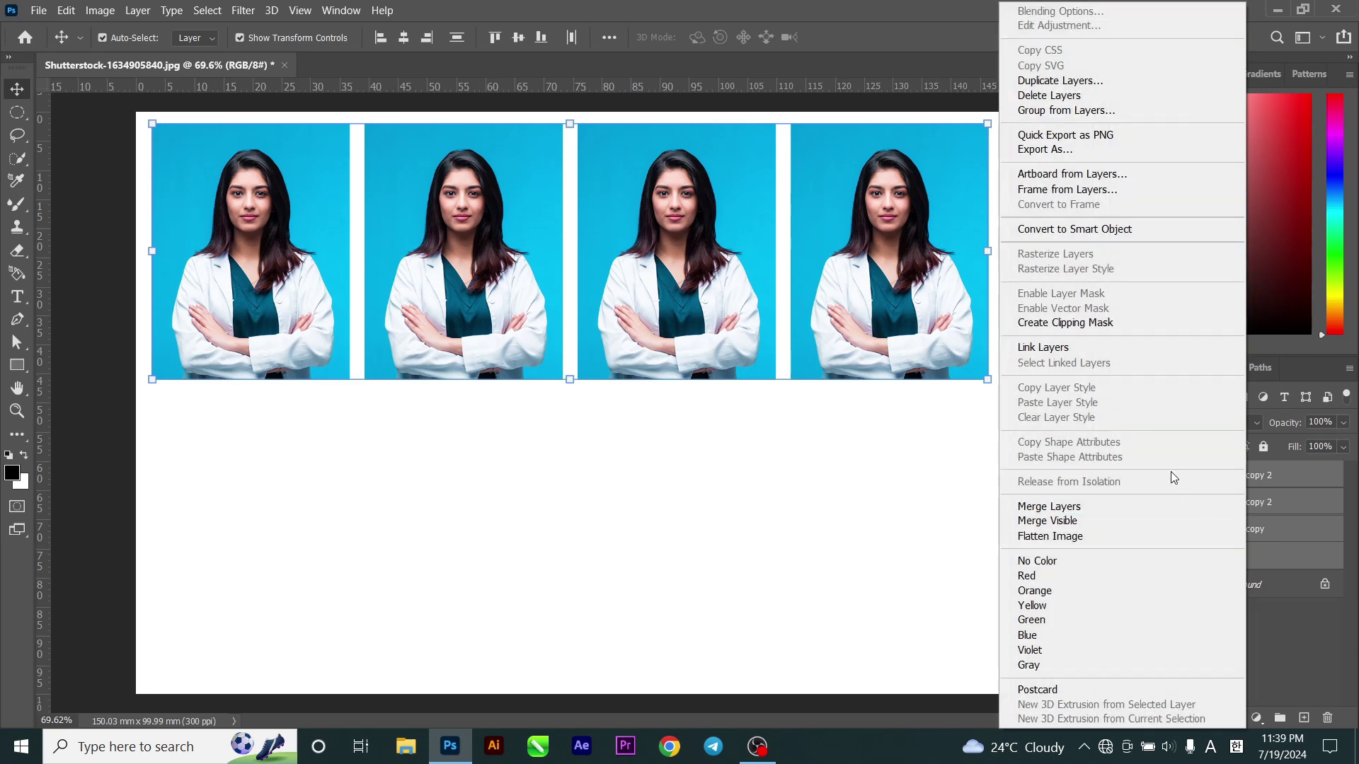
left_click(1083, 505)
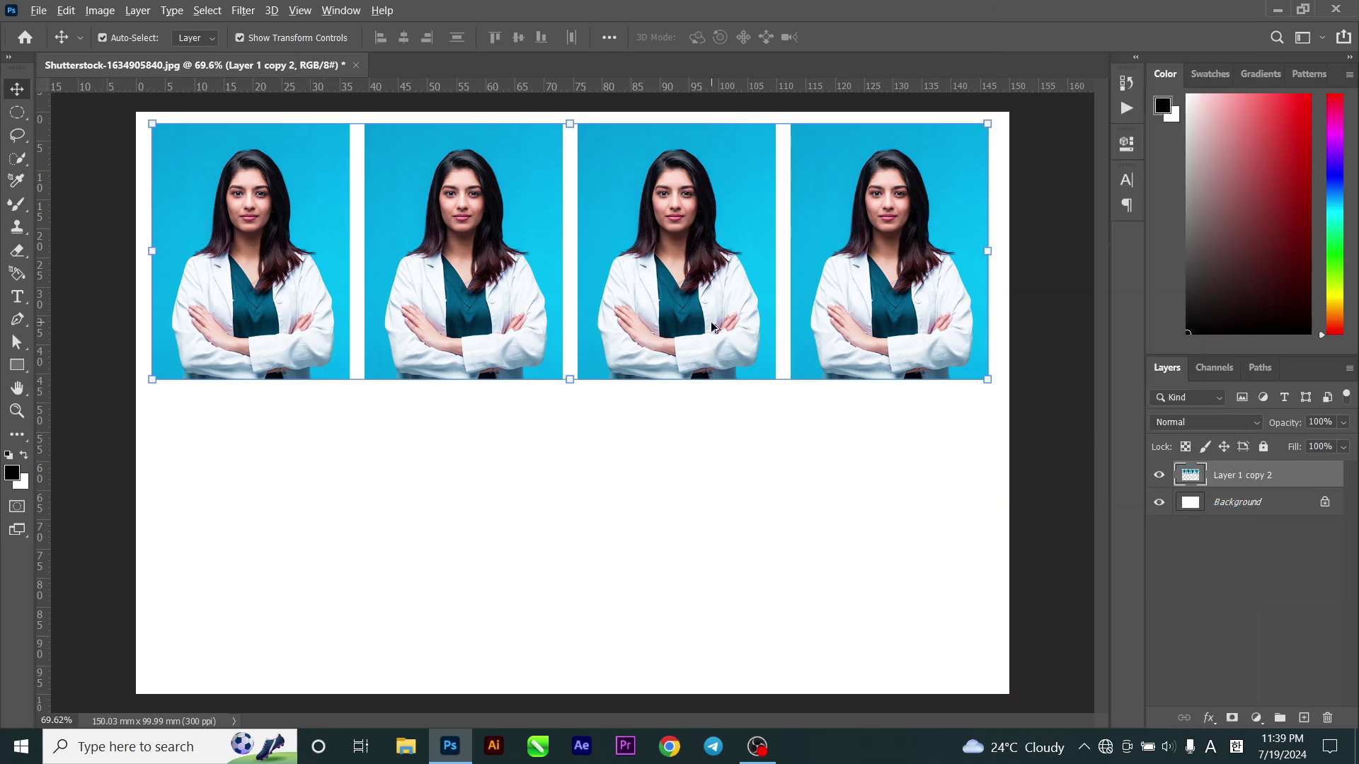
- Duplicate the row of four portraits directly below the first row and merge the two row layers
left_click_drag(730, 331, 737, 597)
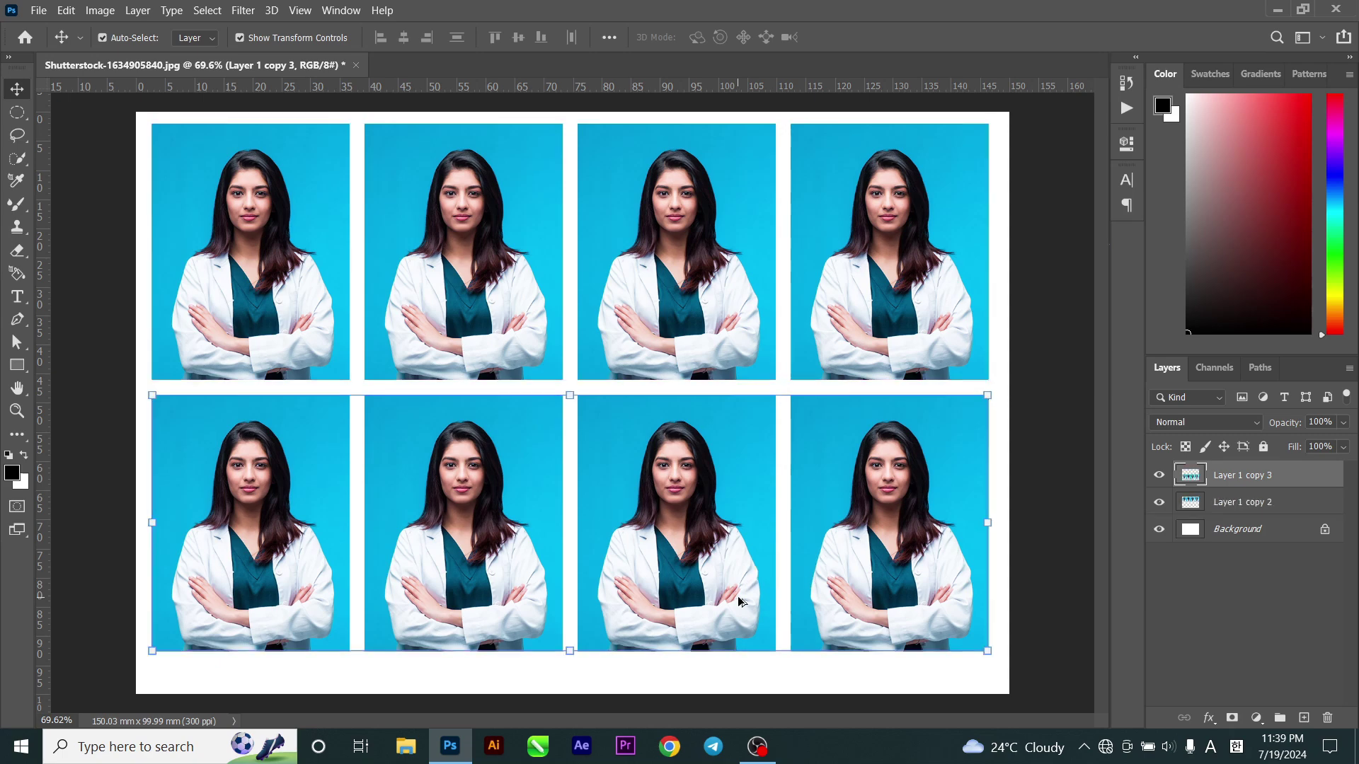
left_click(1220, 502, "shift")
right_click(1223, 493)
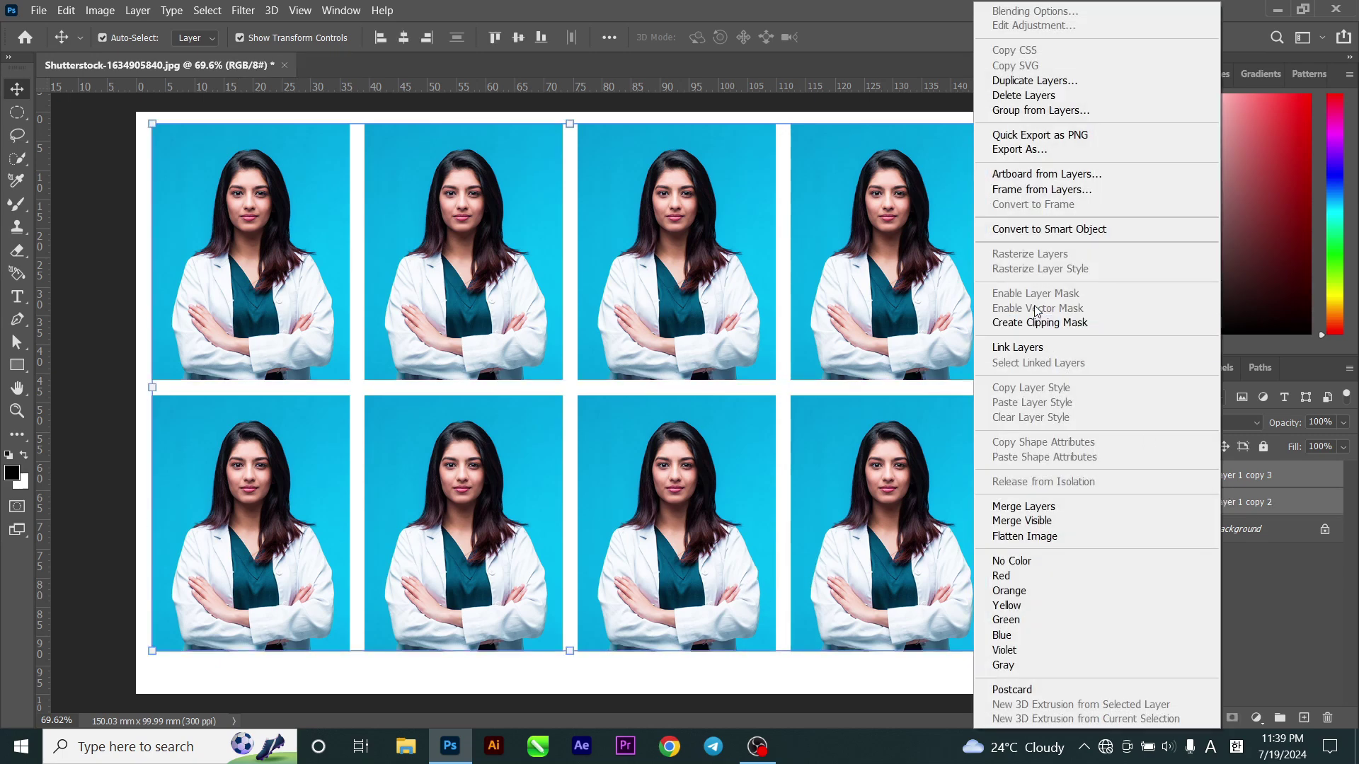
left_click(1013, 507)
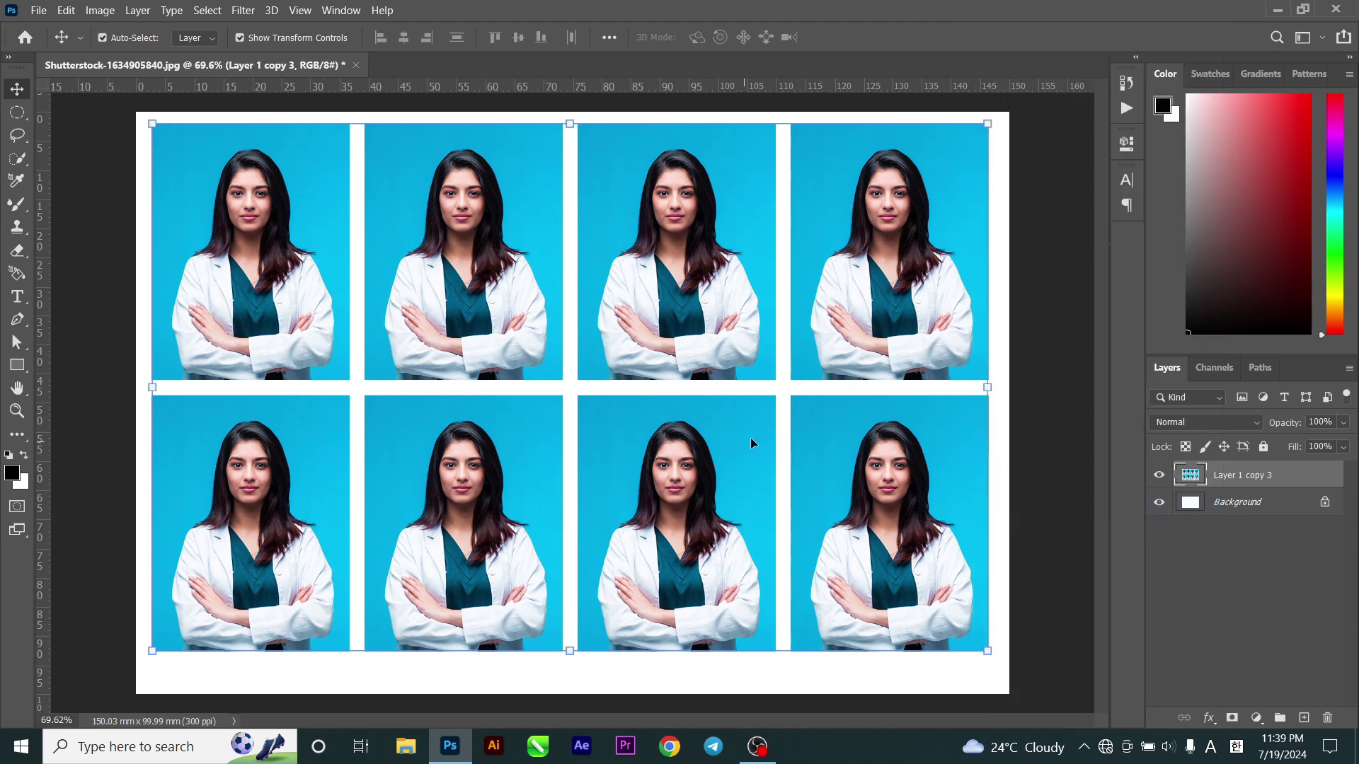
- Stop recording the Photo 4*6 action and collapse the list of actions
left_click(1126, 107)
left_click(949, 313)
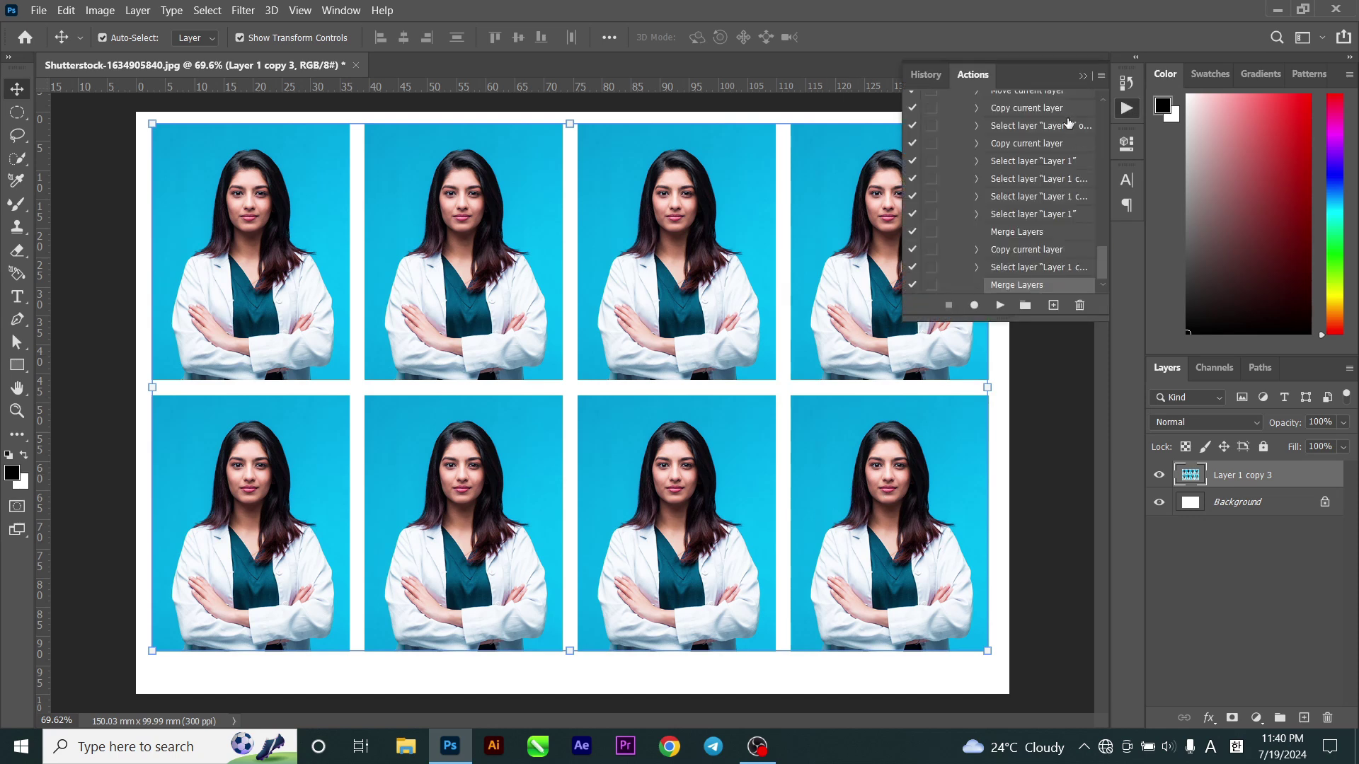
left_click(1082, 75)
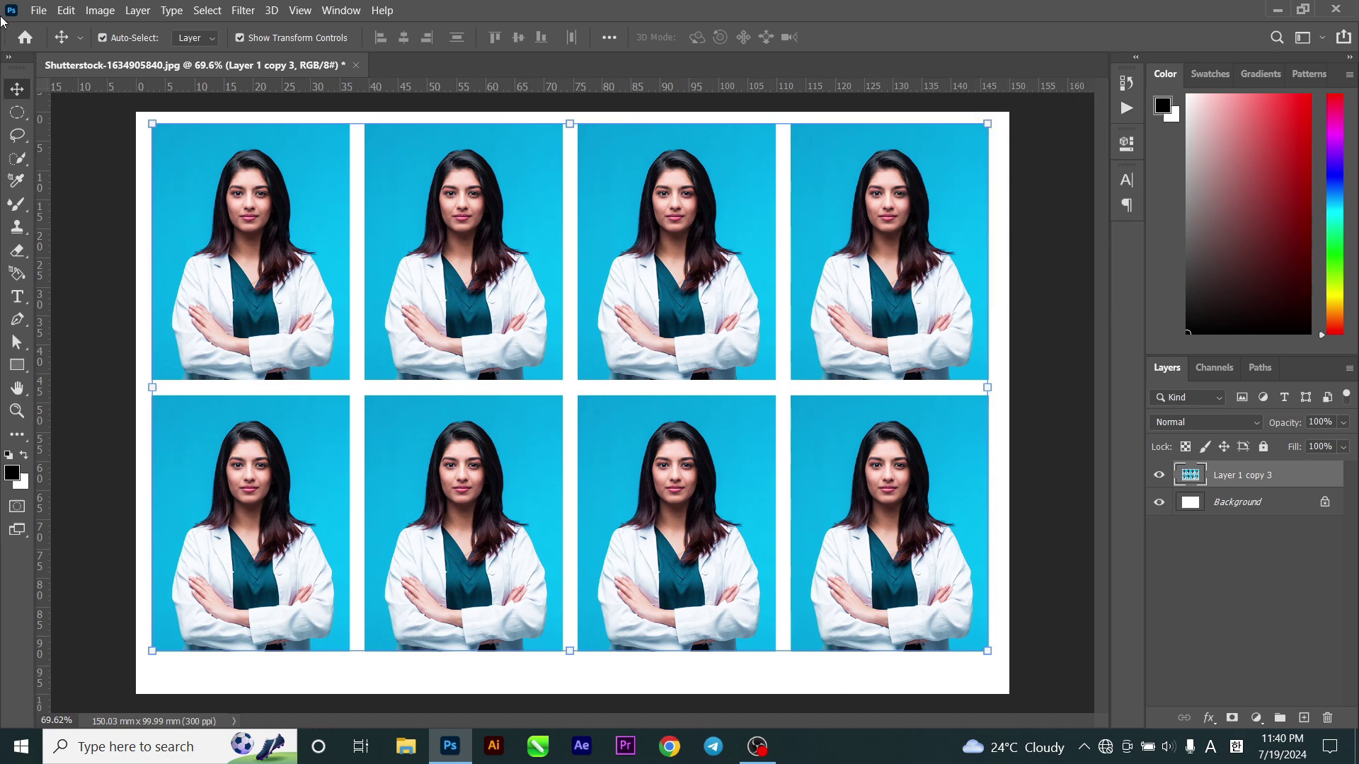
- Open the photo IT168 (8) from the Model folder
left_click(38, 10)
left_click(62, 44)
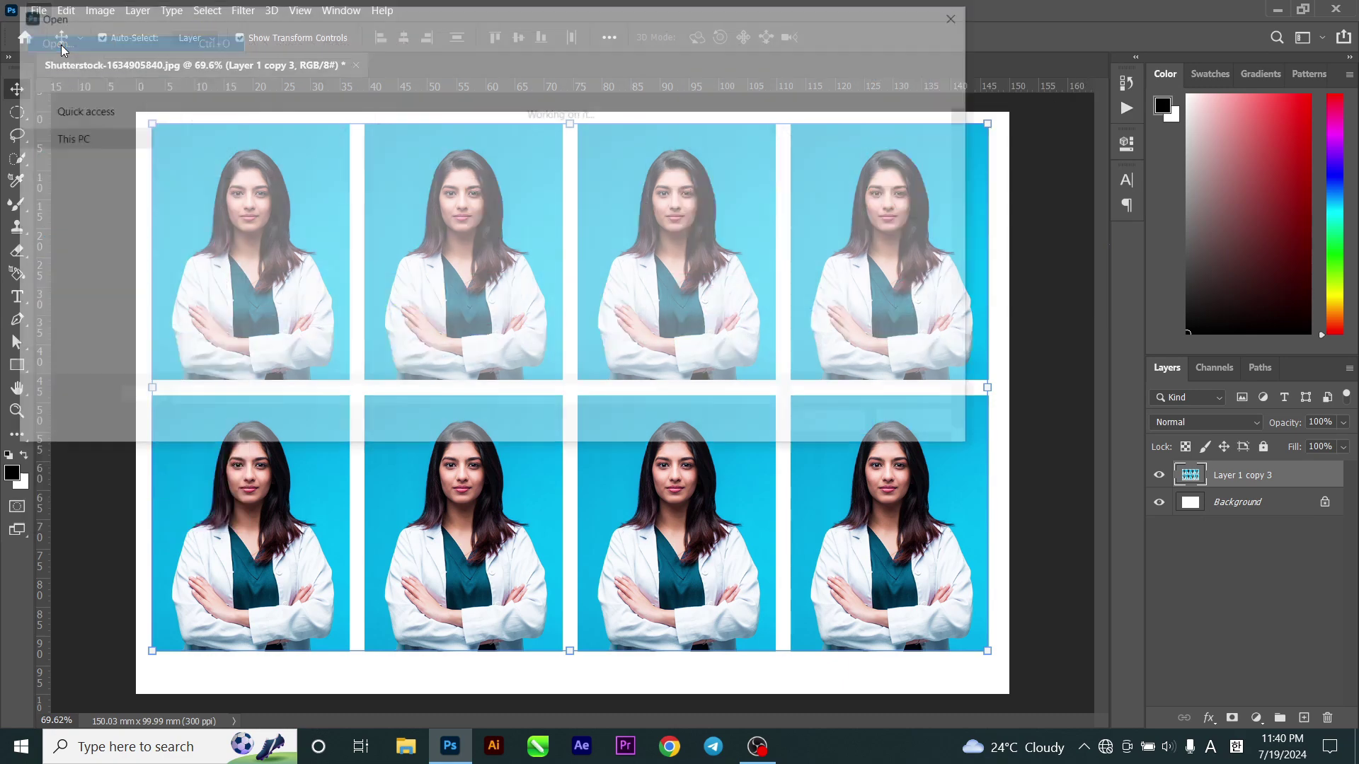
scroll(702, 244, "down", 10)
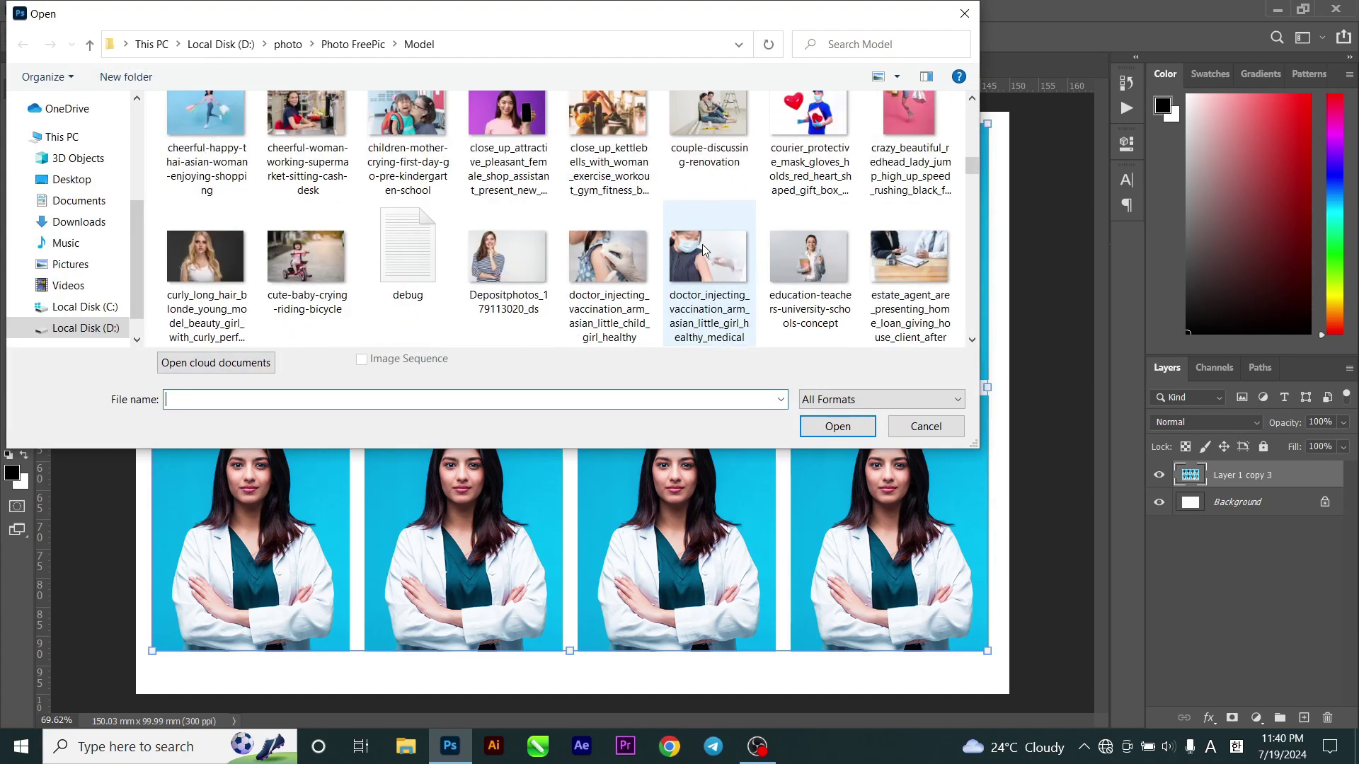
scroll(701, 245, "down", 12)
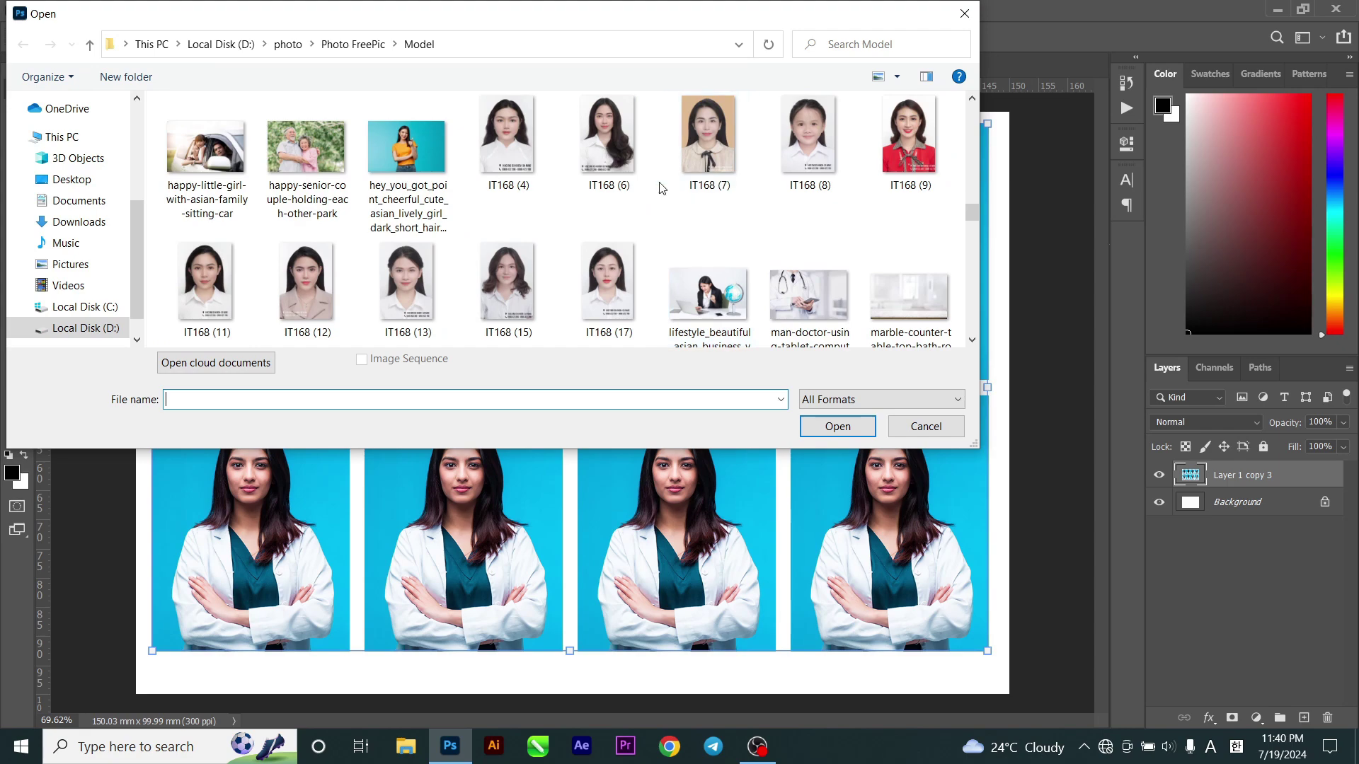
double_click(809, 143)
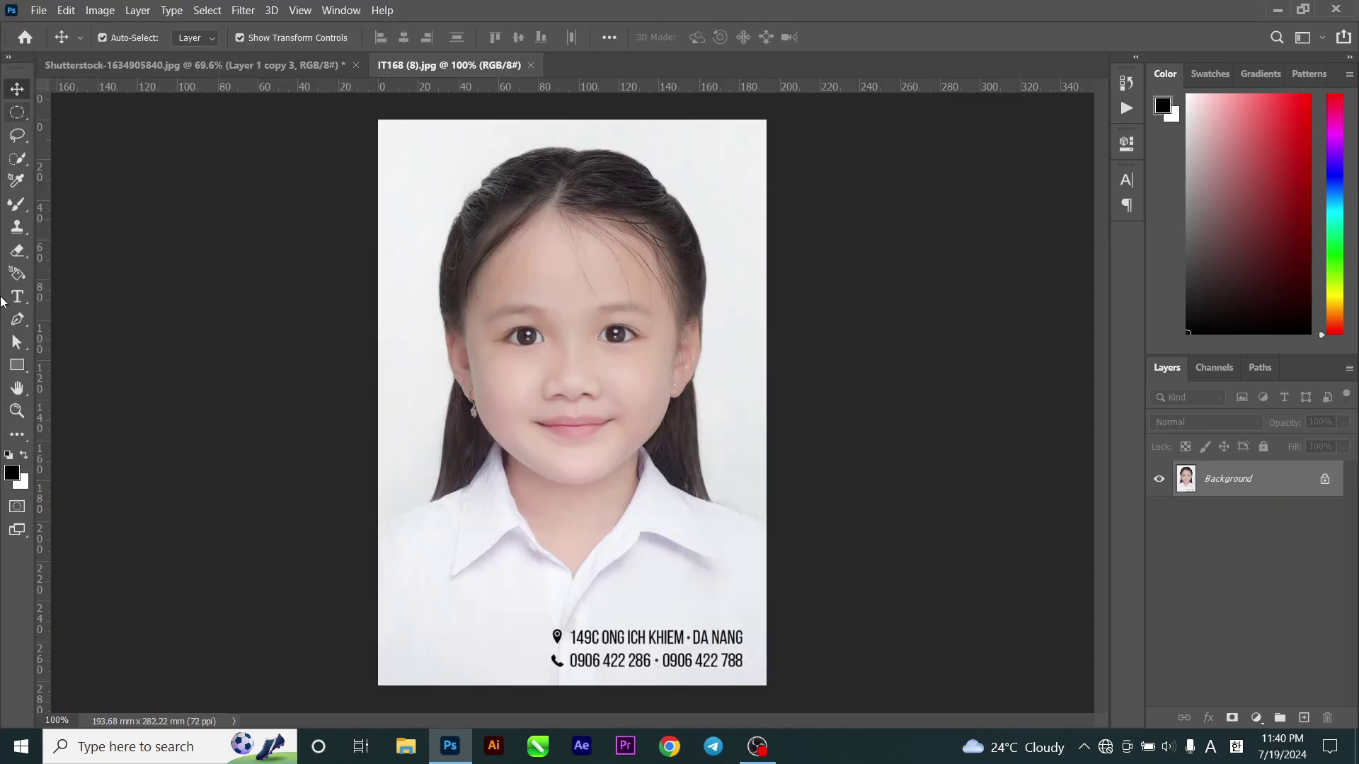
- Activate the Crop tool and set its crop size to 3.4 cm wide by 4.4 cm high
left_click(14, 437)
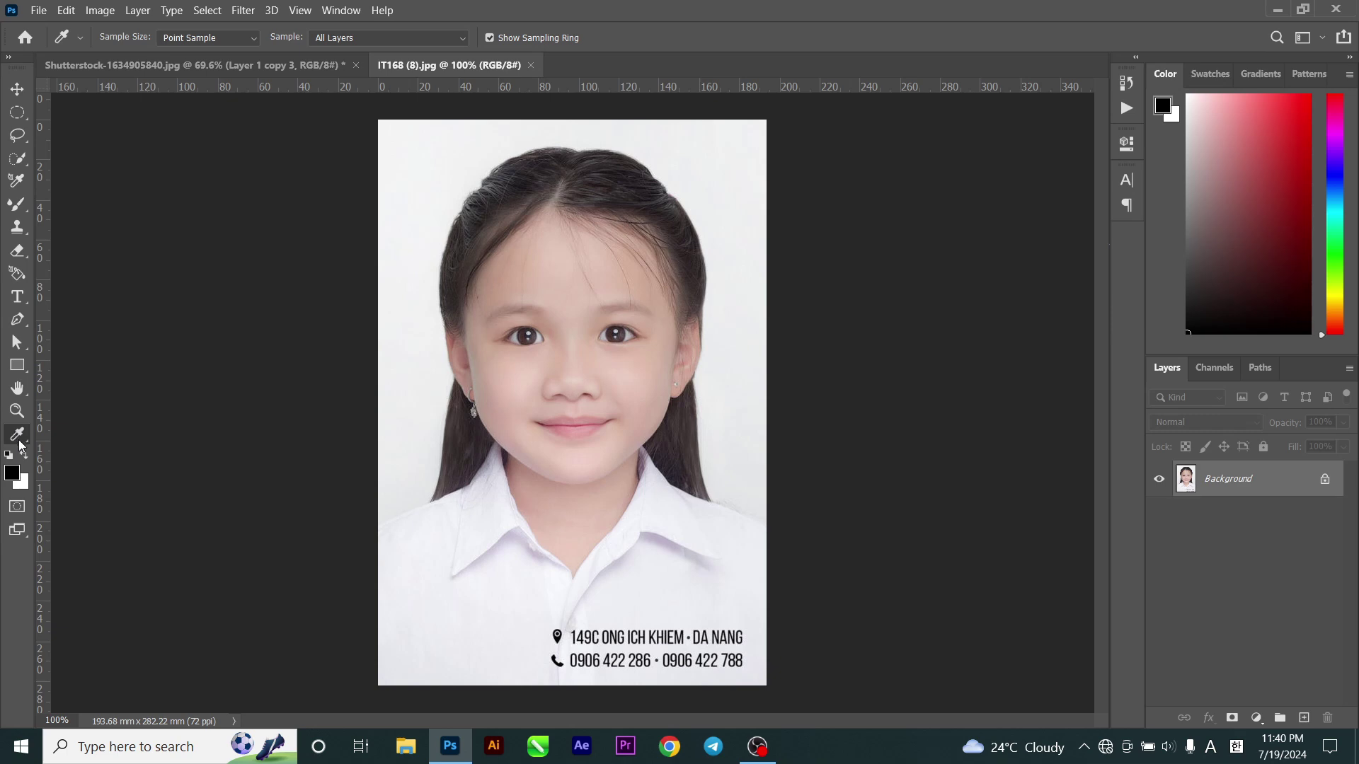
left_click(17, 88)
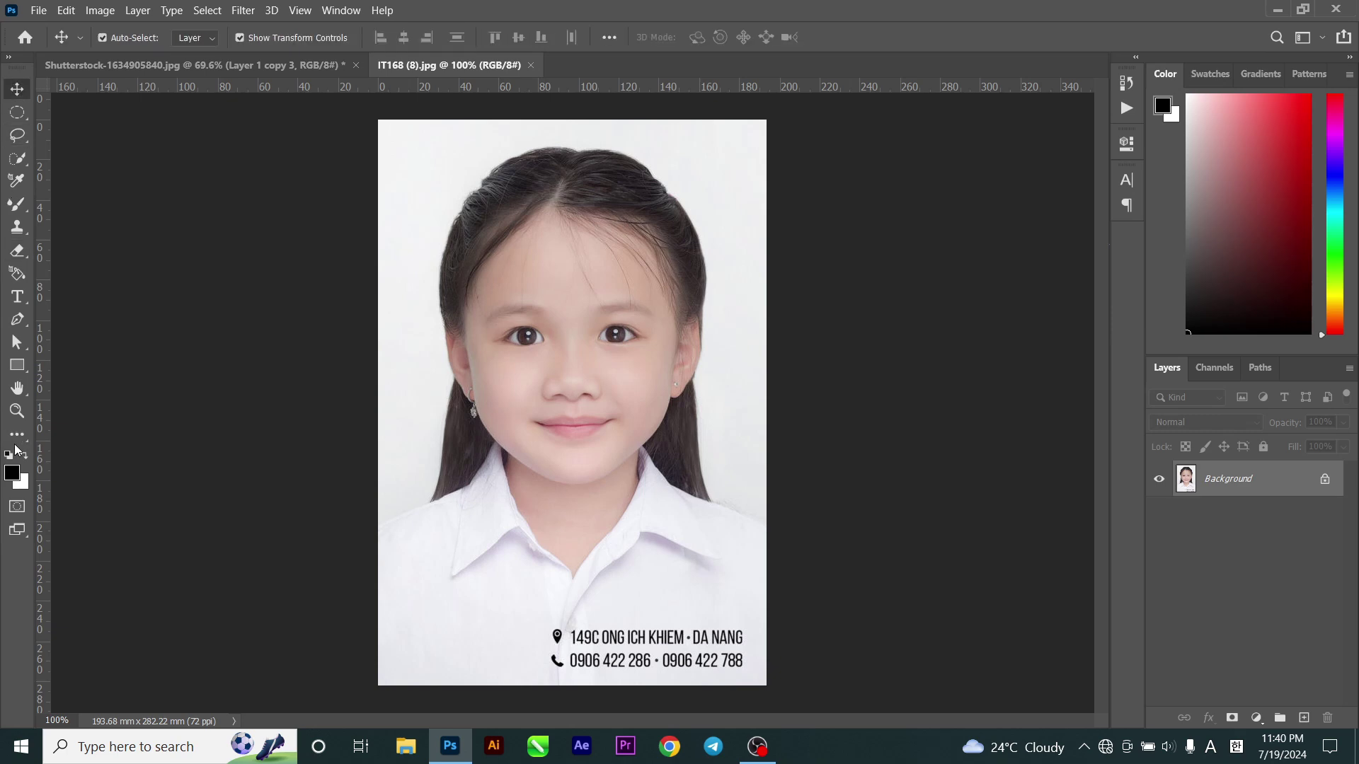
left_click(30, 445)
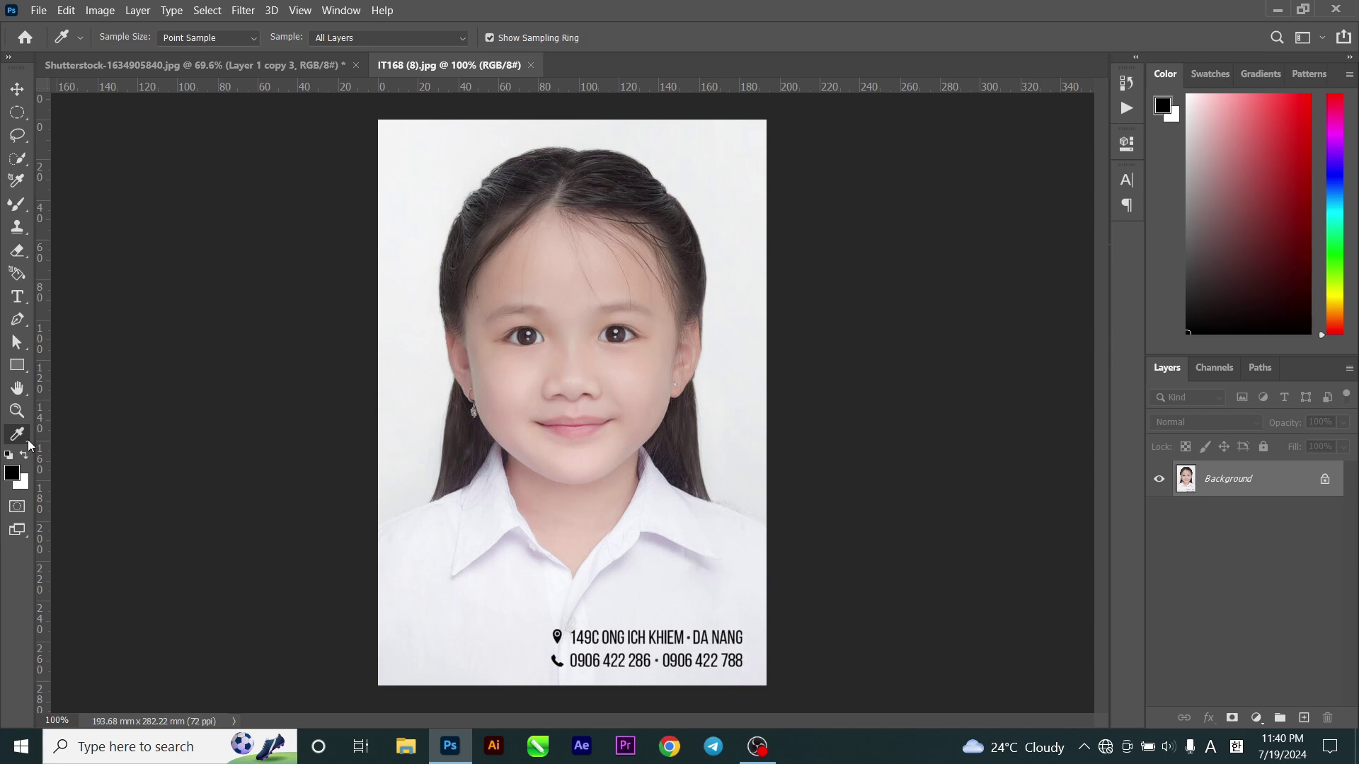
left_click(30, 444)
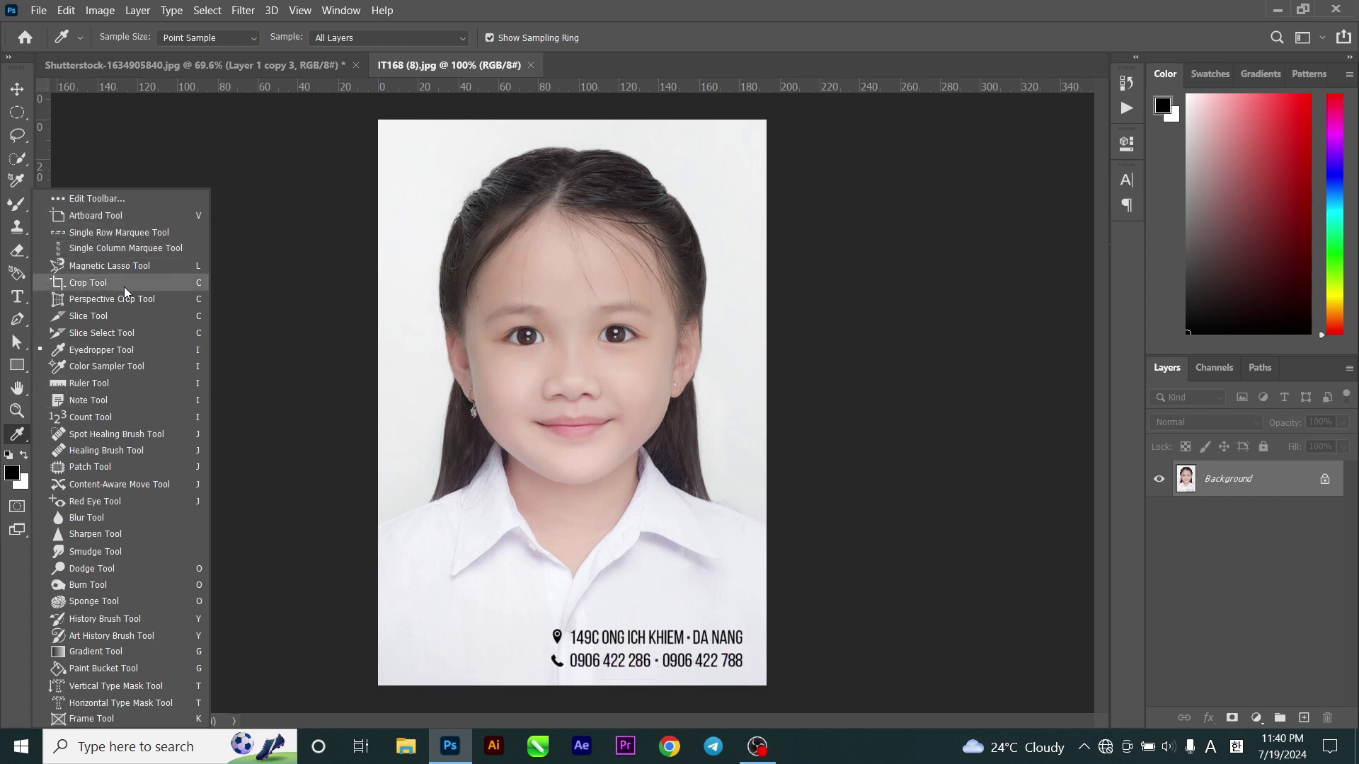
left_click(158, 287)
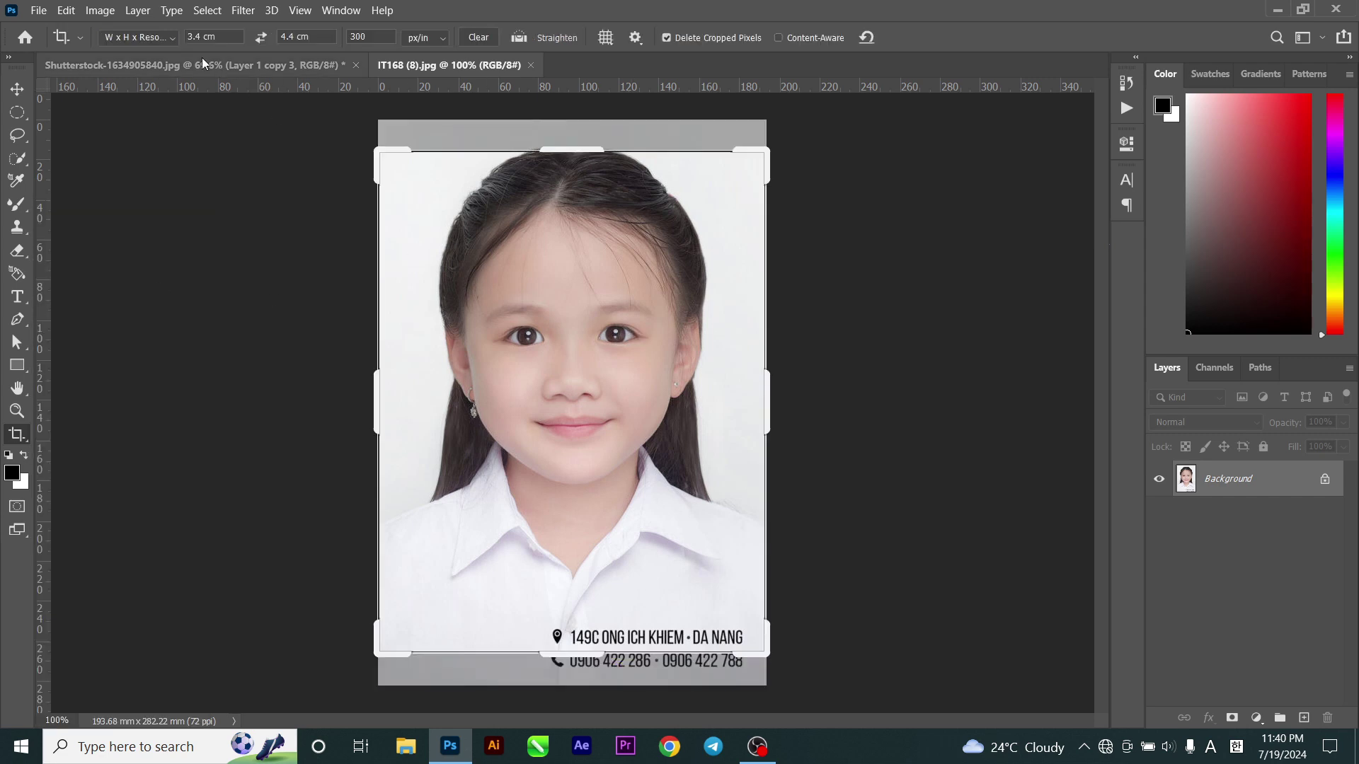
left_click(213, 39)
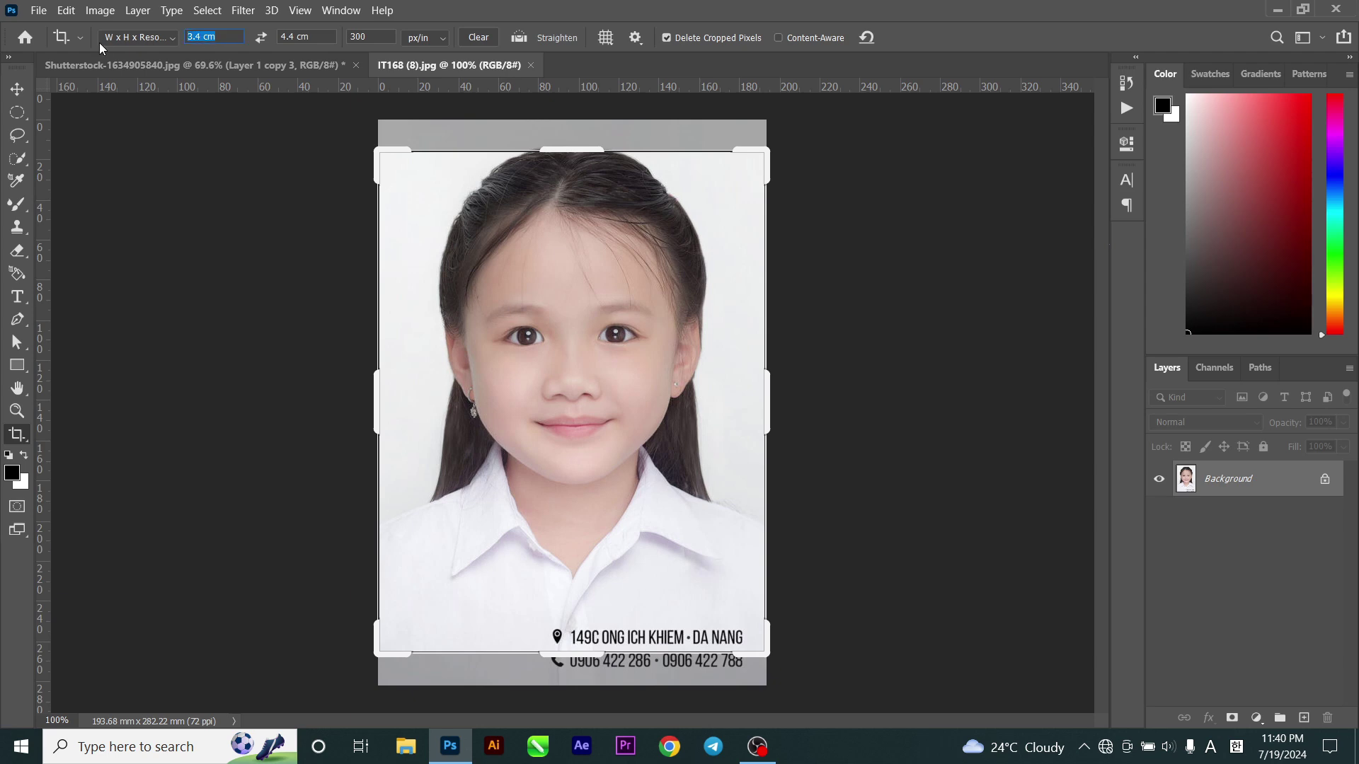
type("3.4cm")
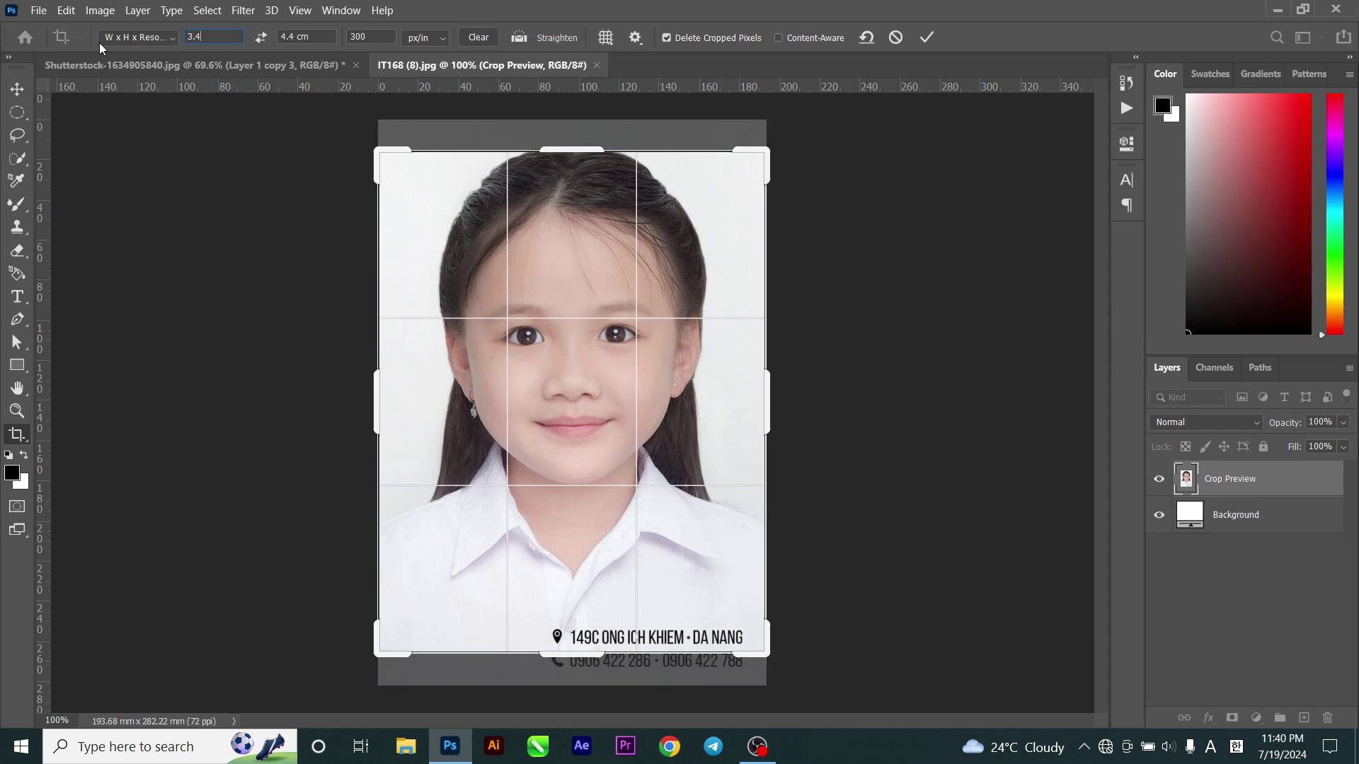
left_click(316, 38)
type("4")
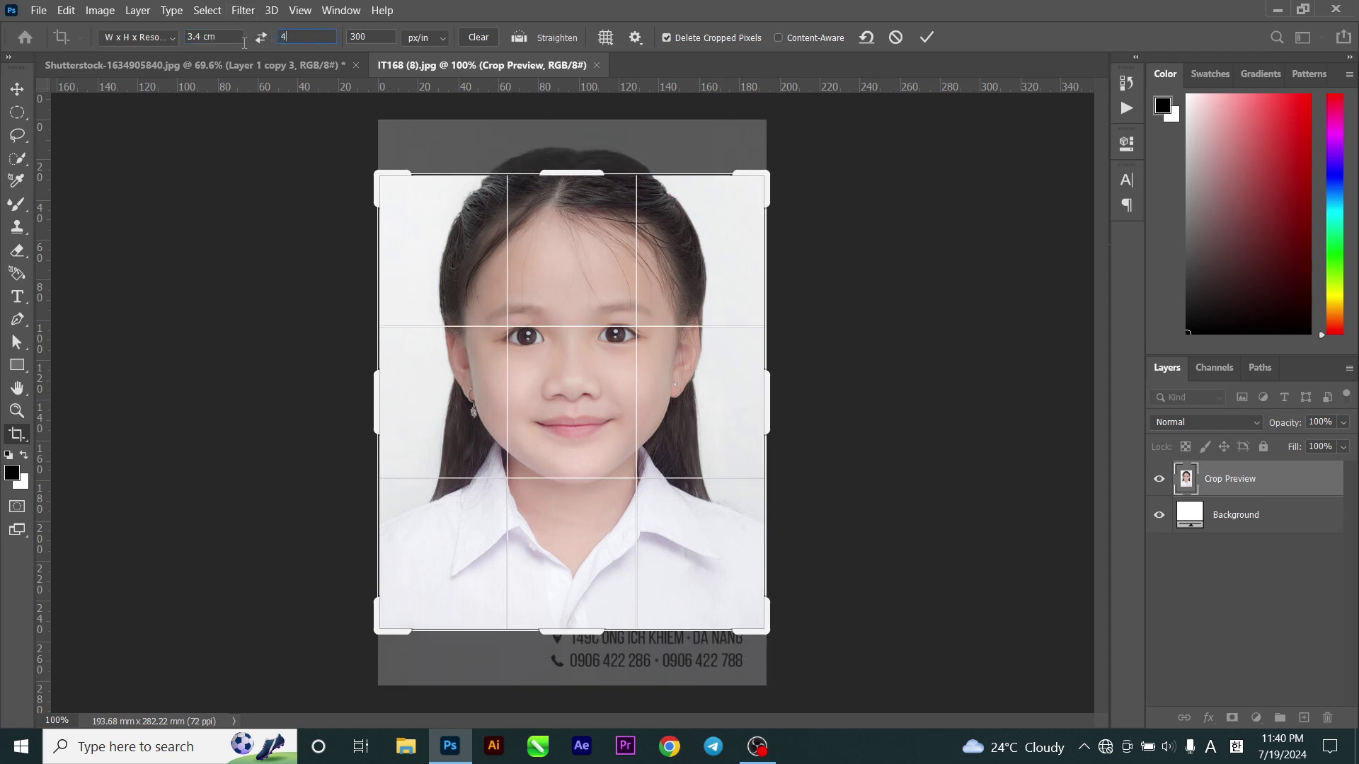
type(".4")
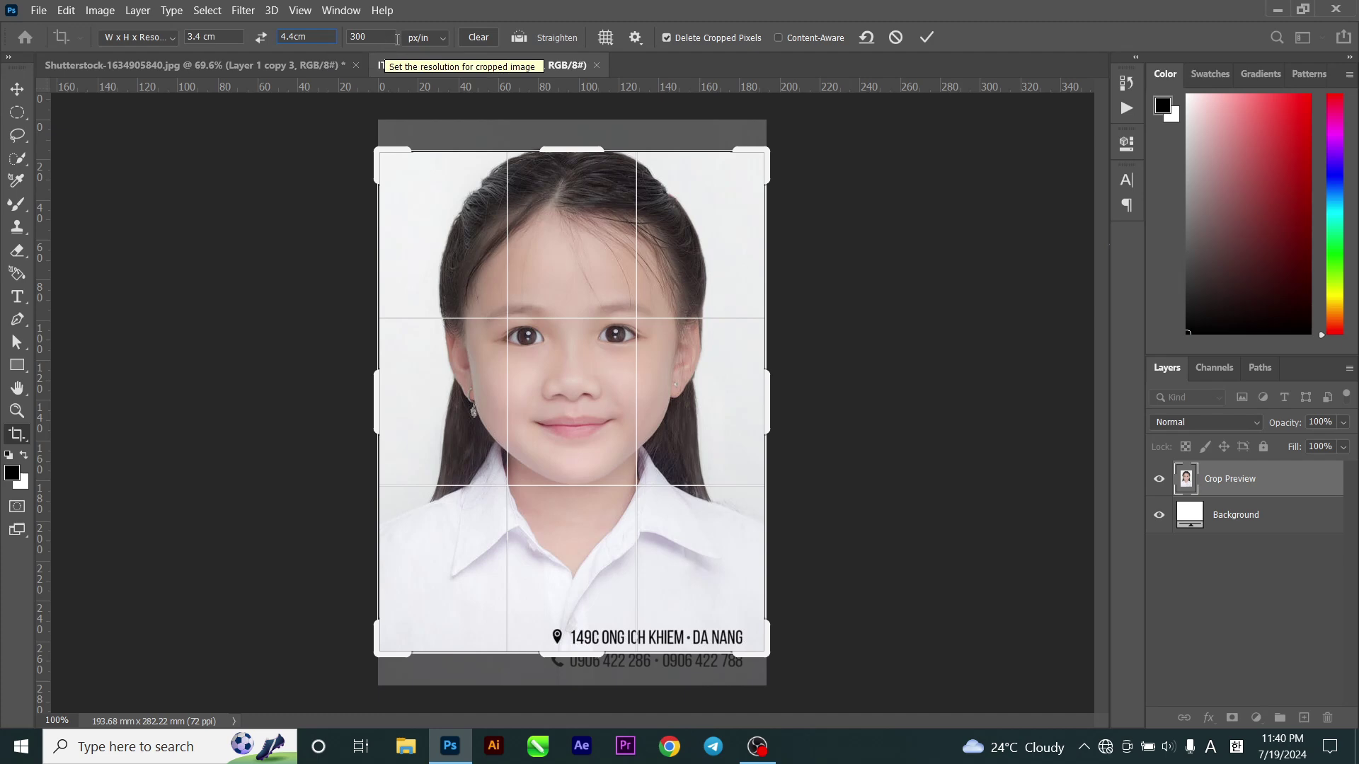
- Set the crop resolution unit to px/in and apply the crop with the photo shifted down to leave space above the hair
left_click(439, 39)
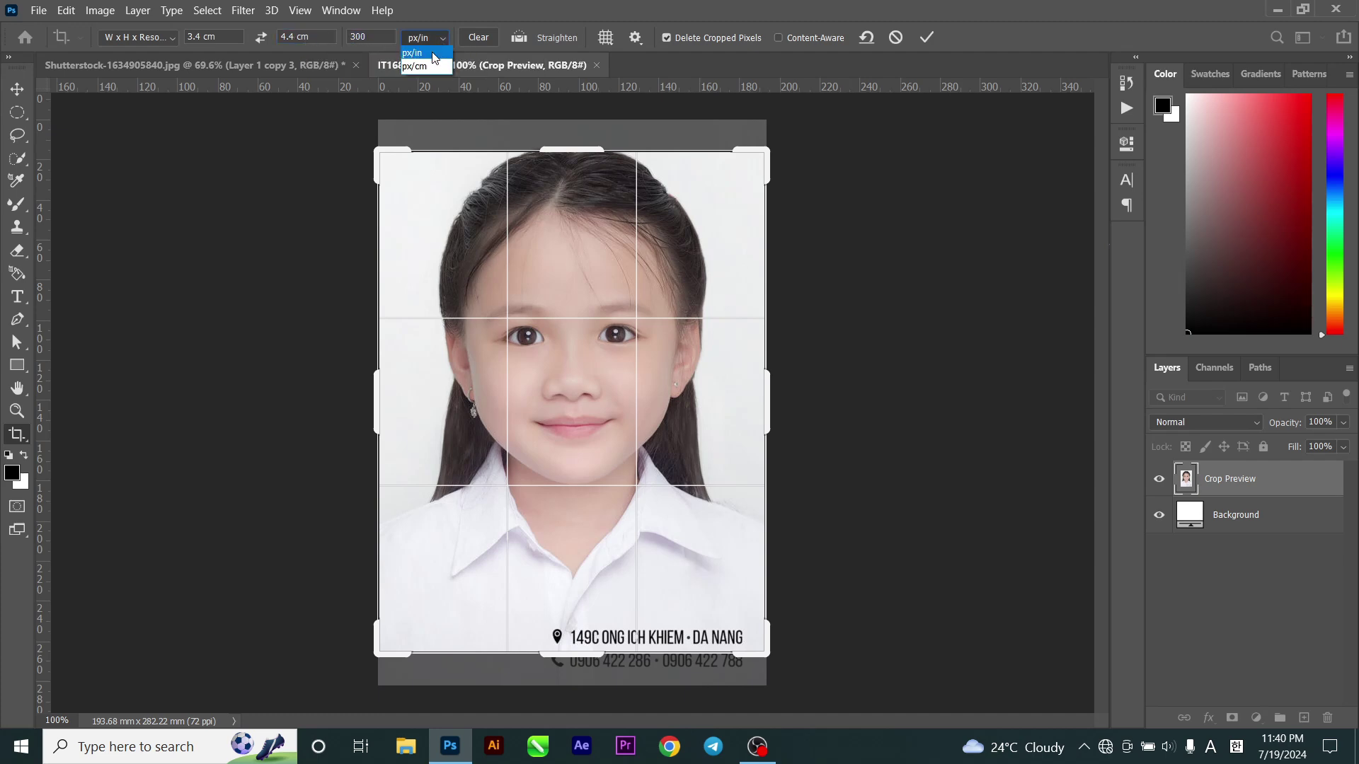
left_click(433, 53)
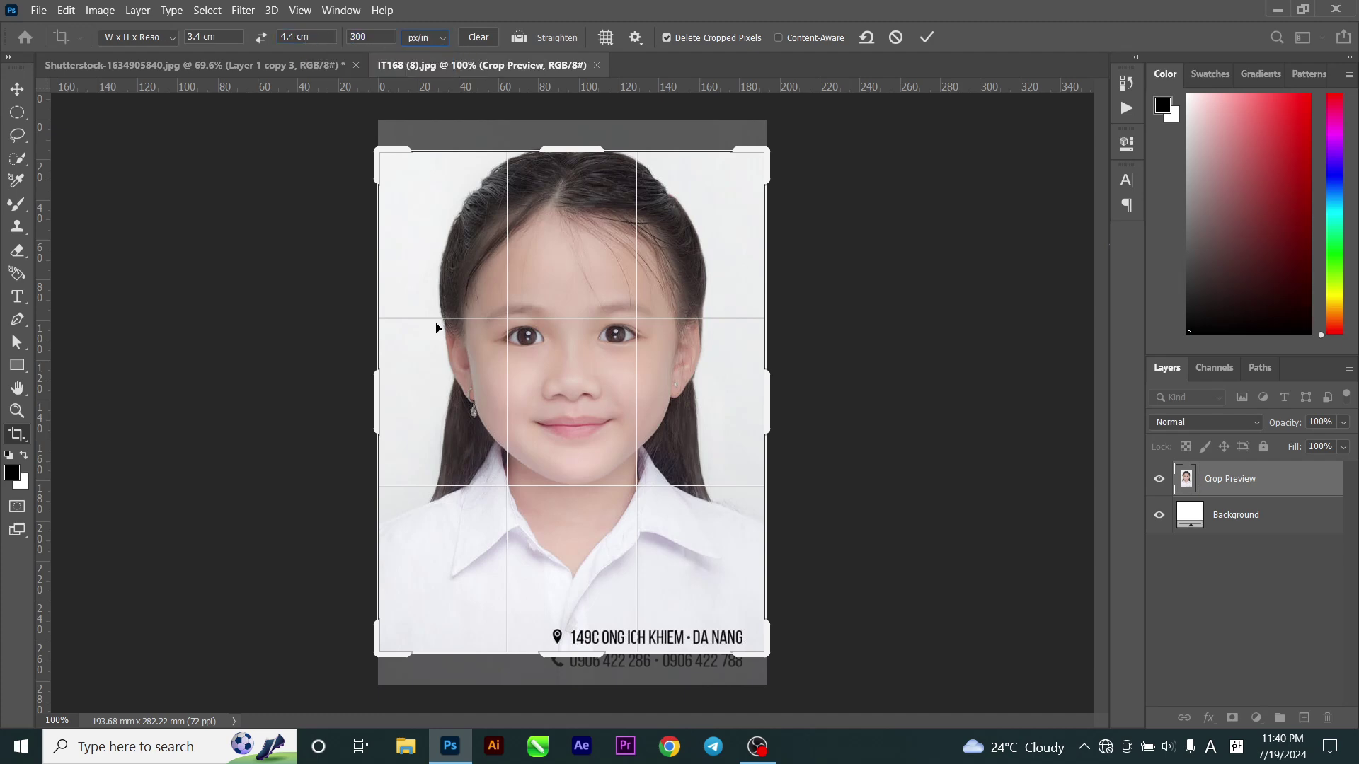
left_click_drag(568, 412, 573, 431)
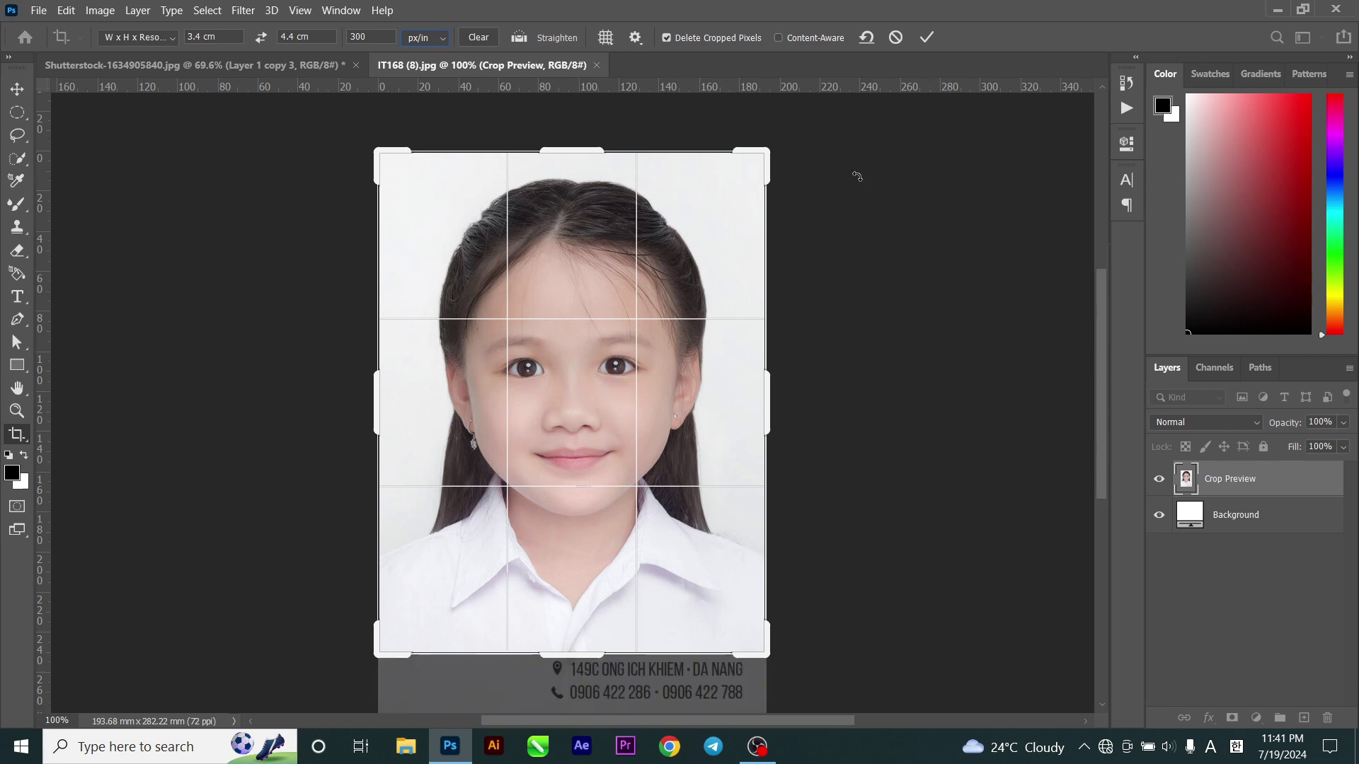
left_click(924, 38)
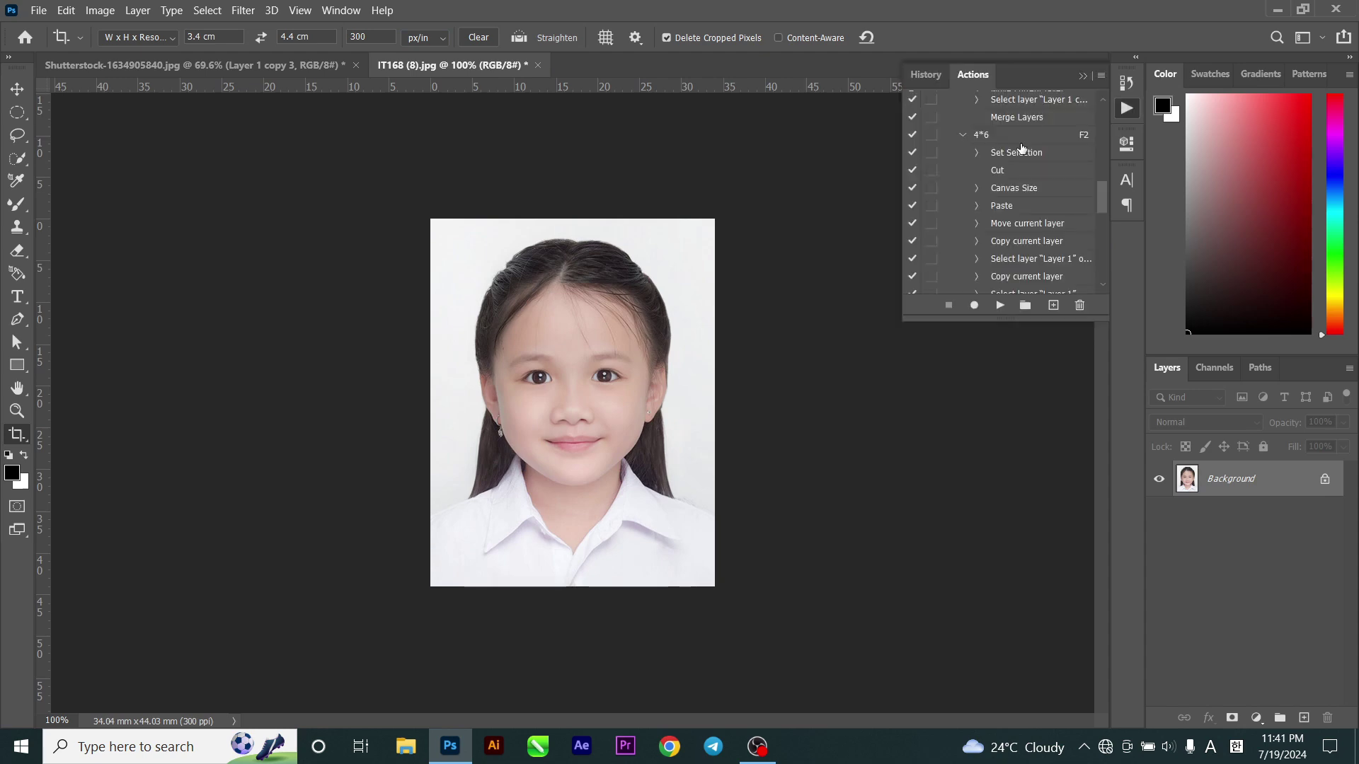
- Find the Photo 4*6 action and run it on the cropped photo
left_click(1126, 108)
scroll(1021, 147, "down", 5)
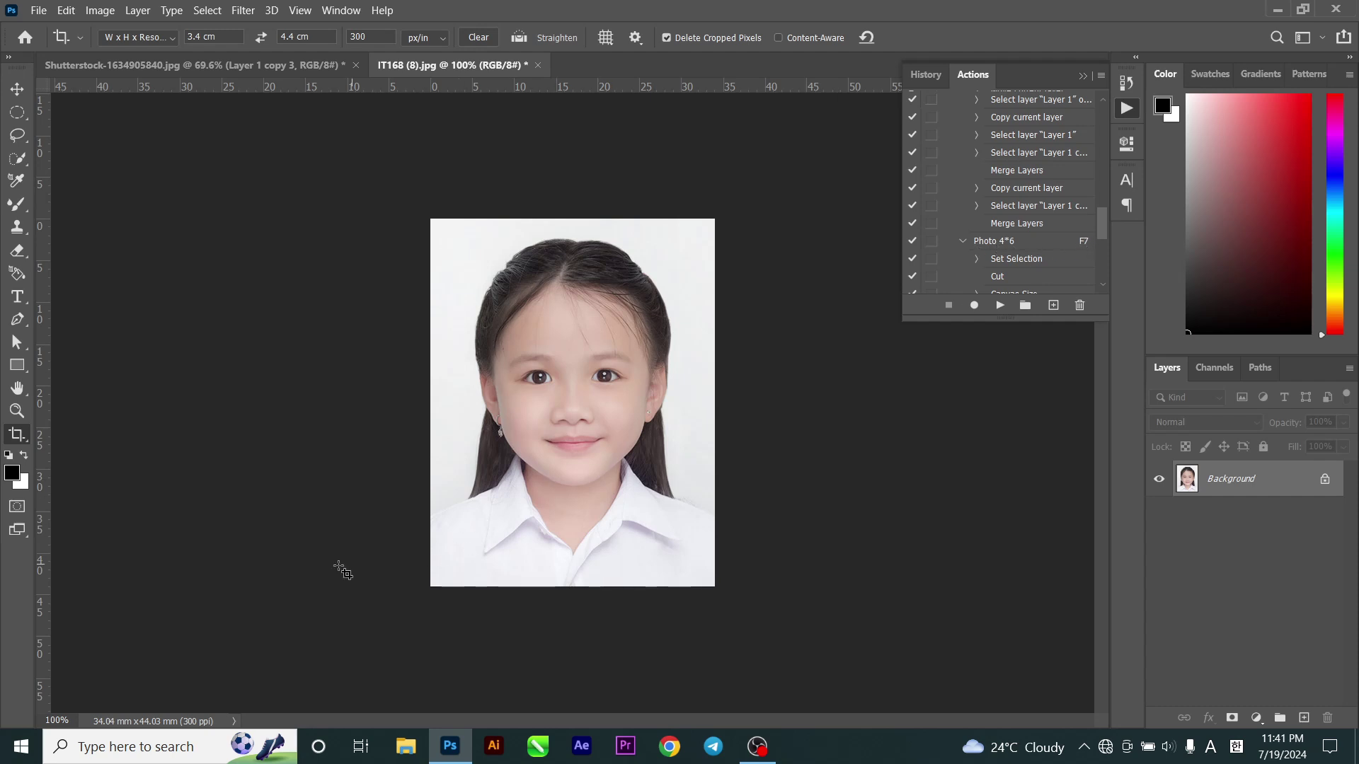
key("F7")
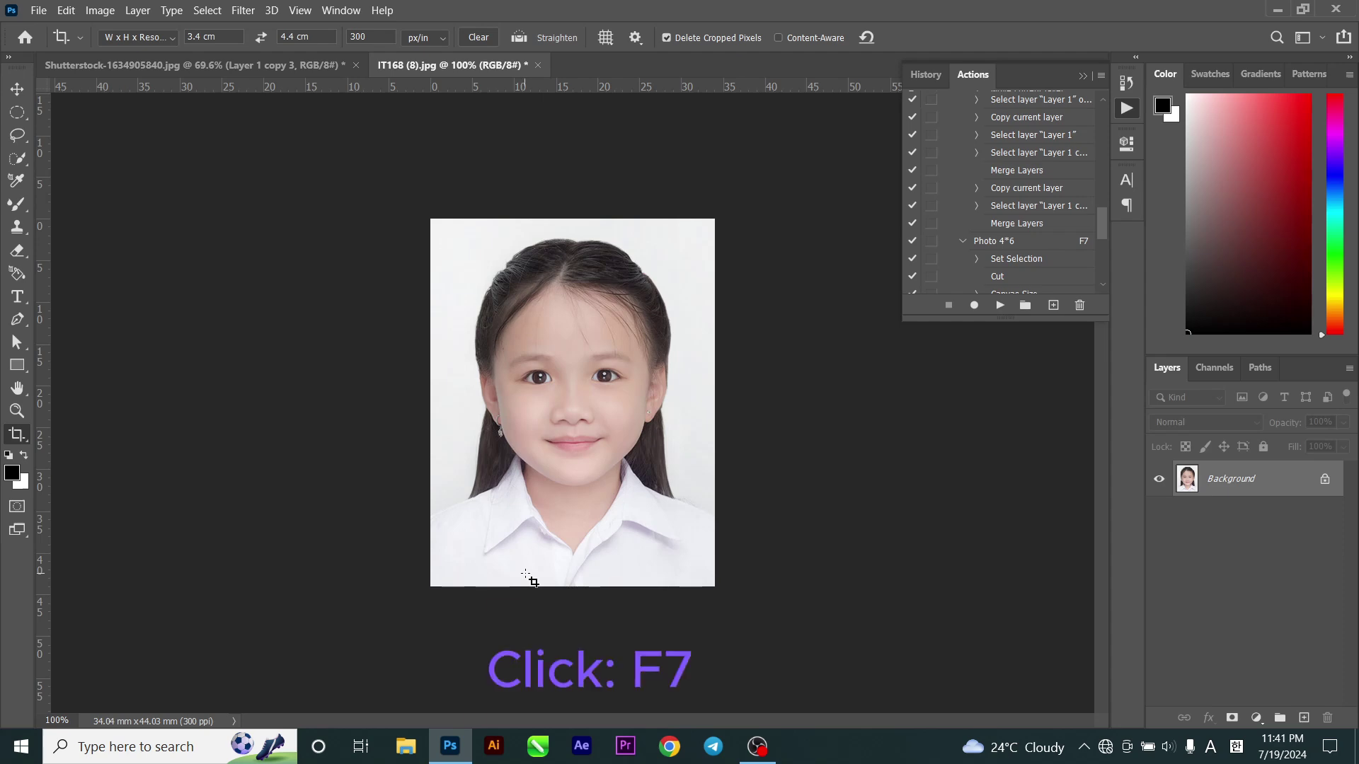